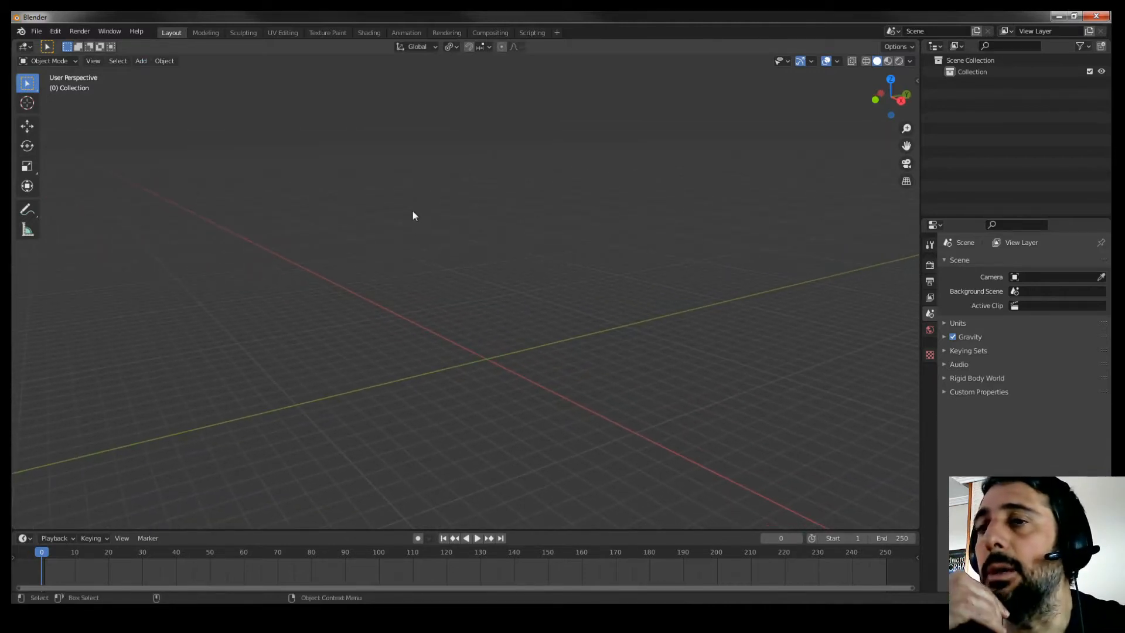
middle_click_drag(455, 193, 416, 188)
key("alt")
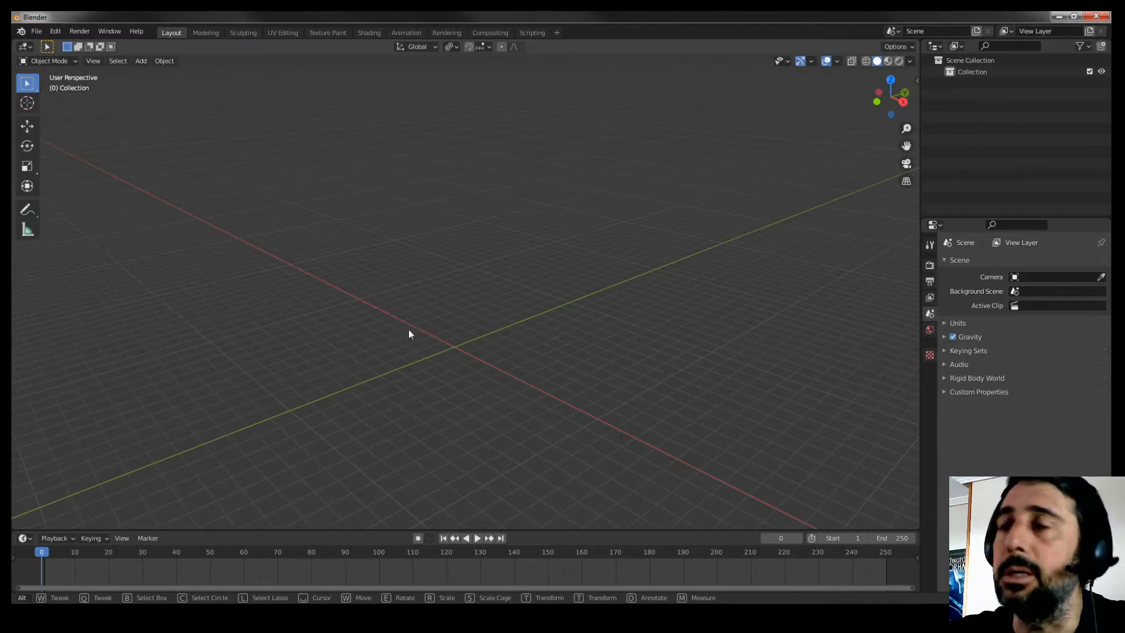
right_click_drag(409, 329, 423, 339, "alt")
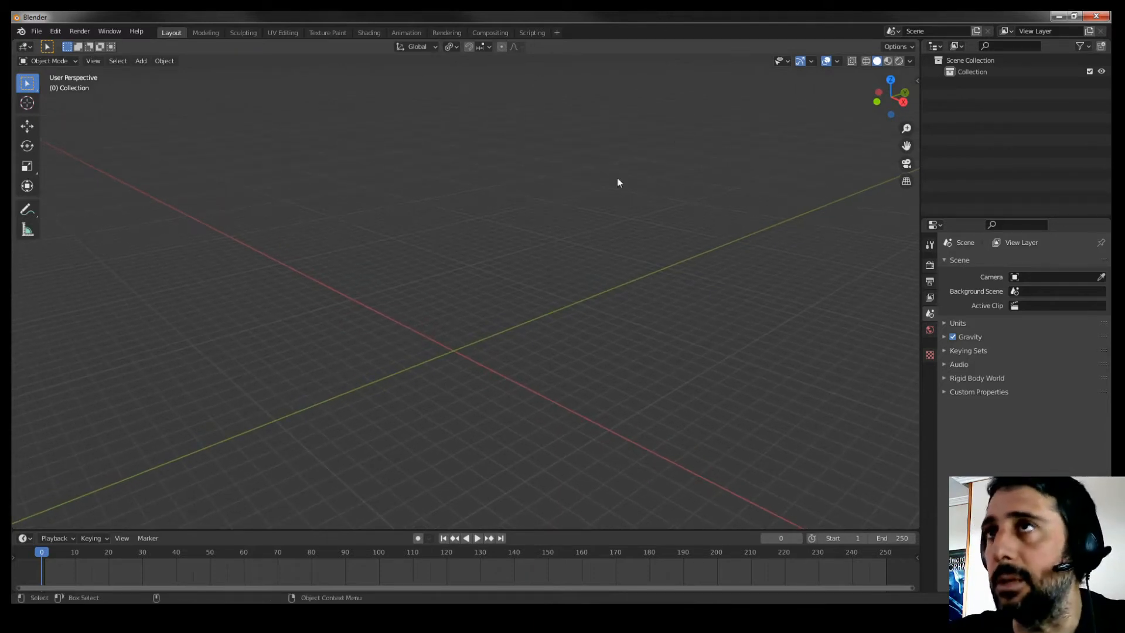
middle_click_drag(427, 189, 450, 204)
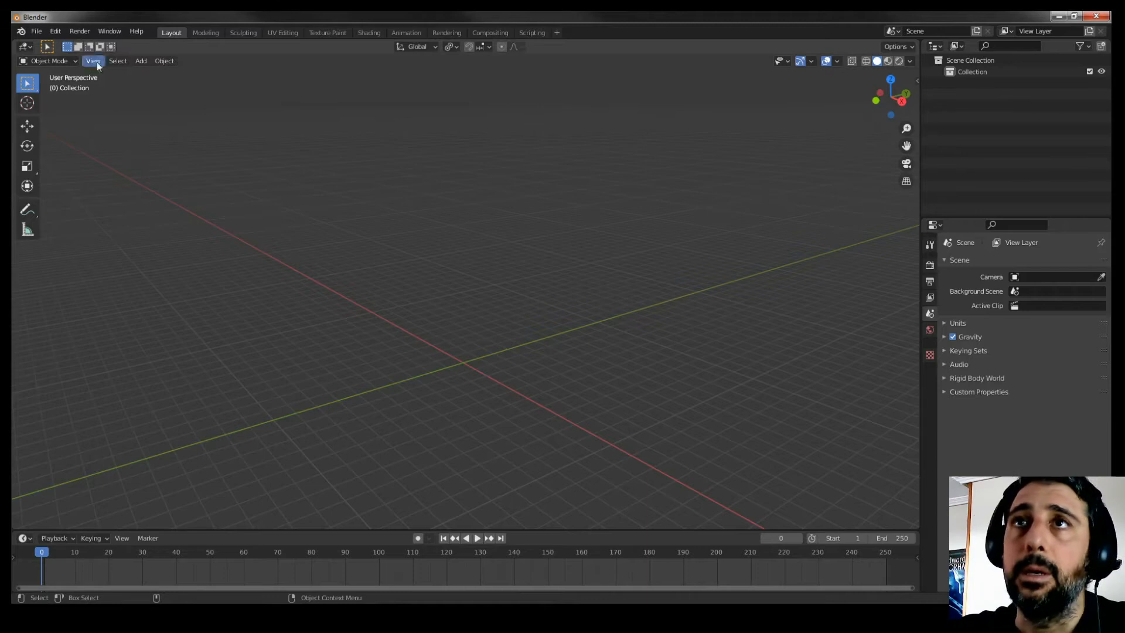
Add a cube mesh to the empty scene and deselect it.
left_click(140, 61)
mouse_move(156, 75)
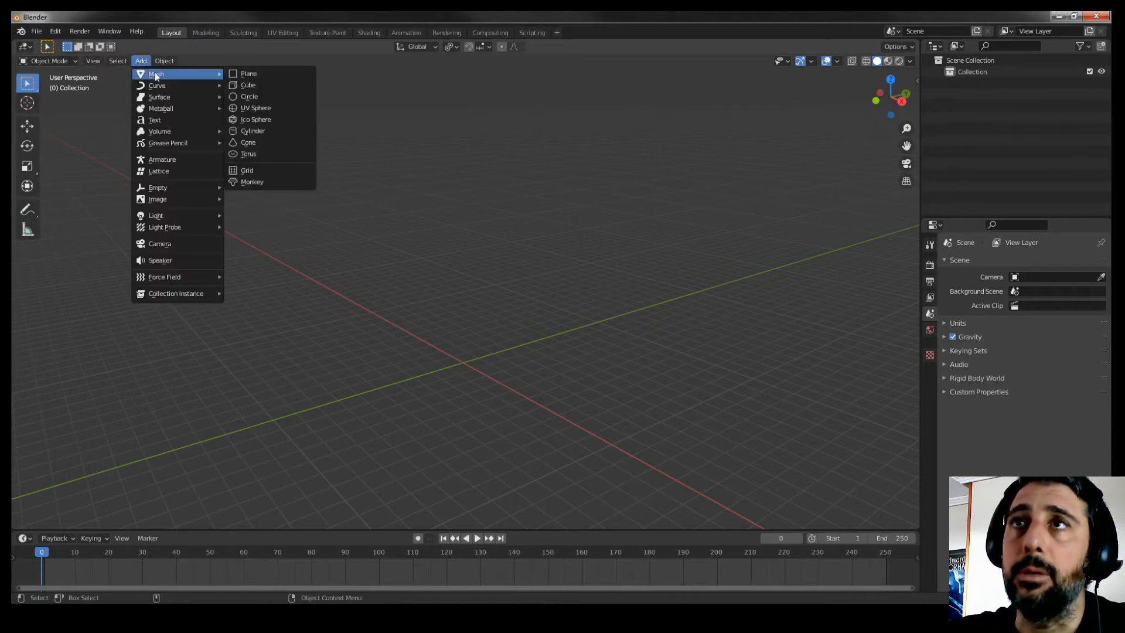
left_click(244, 86)
scroll(505, 290, "down", 2, "shift")
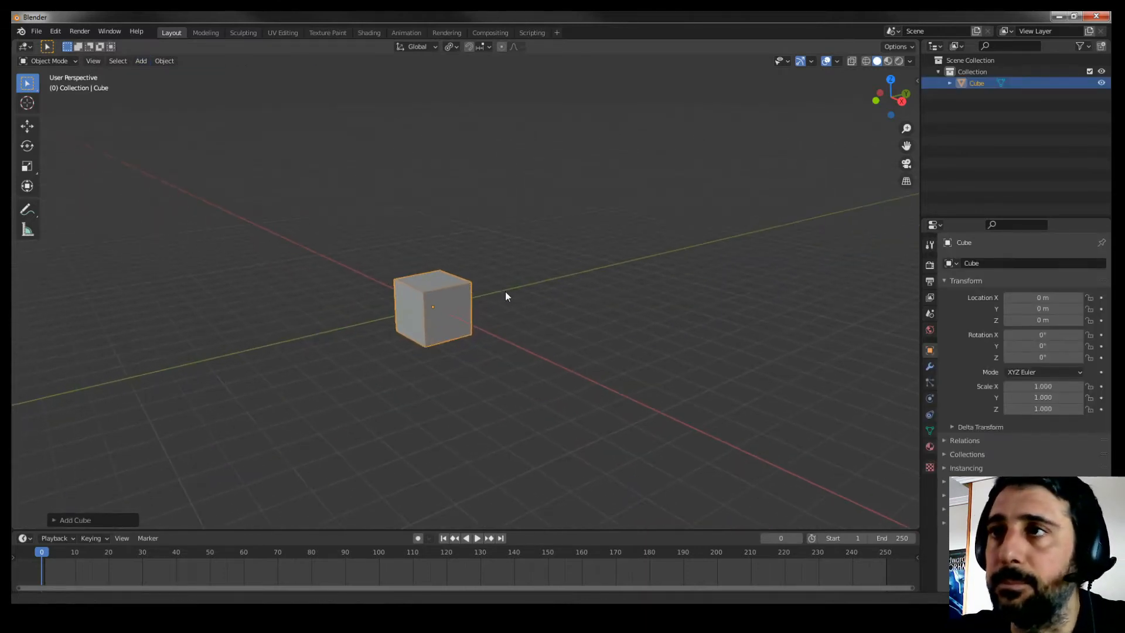
left_click(515, 352)
scroll(521, 380, "up", 3)
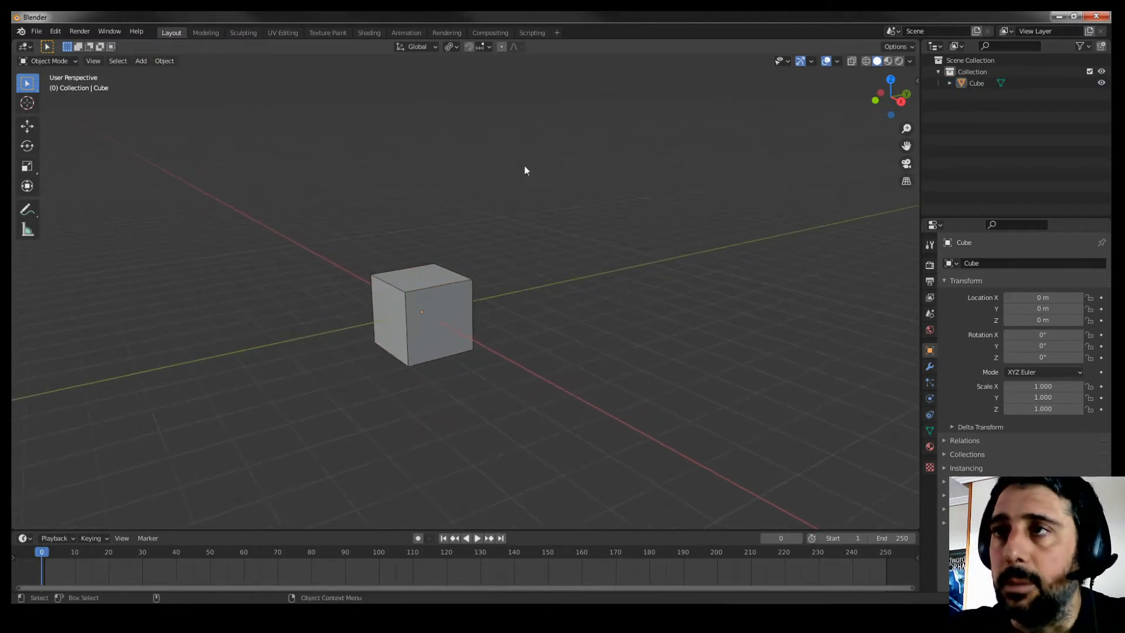
Enter Edit Mode on the cube in face selection mode and select its positive X face.
key("ctrl+Tab")
left_click(582, 167)
left_click(557, 326)
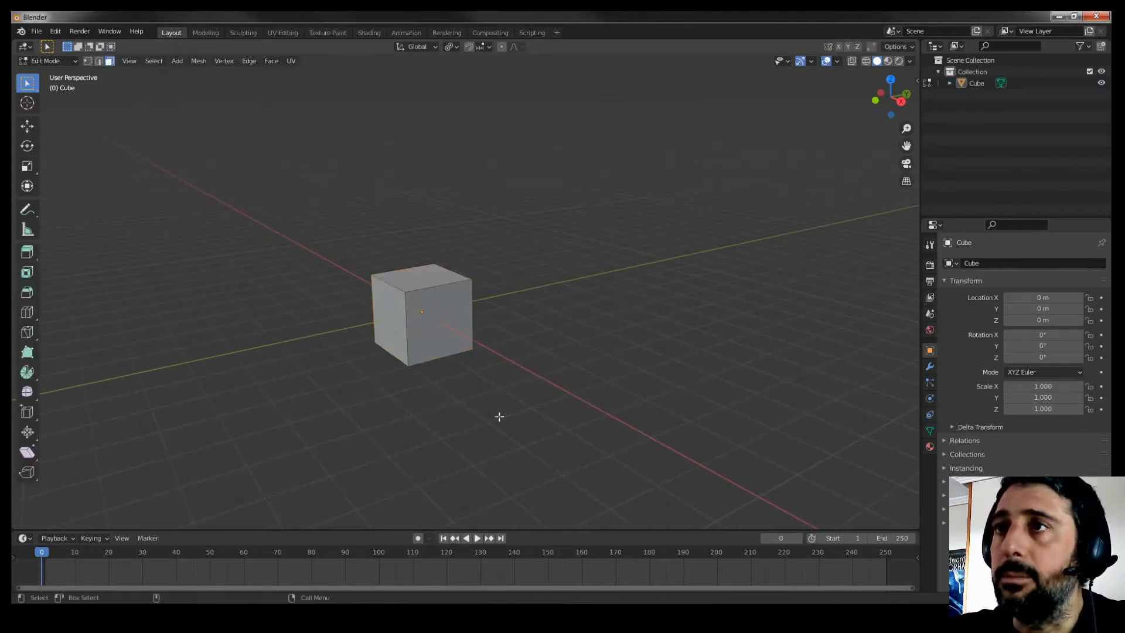
left_click(109, 61)
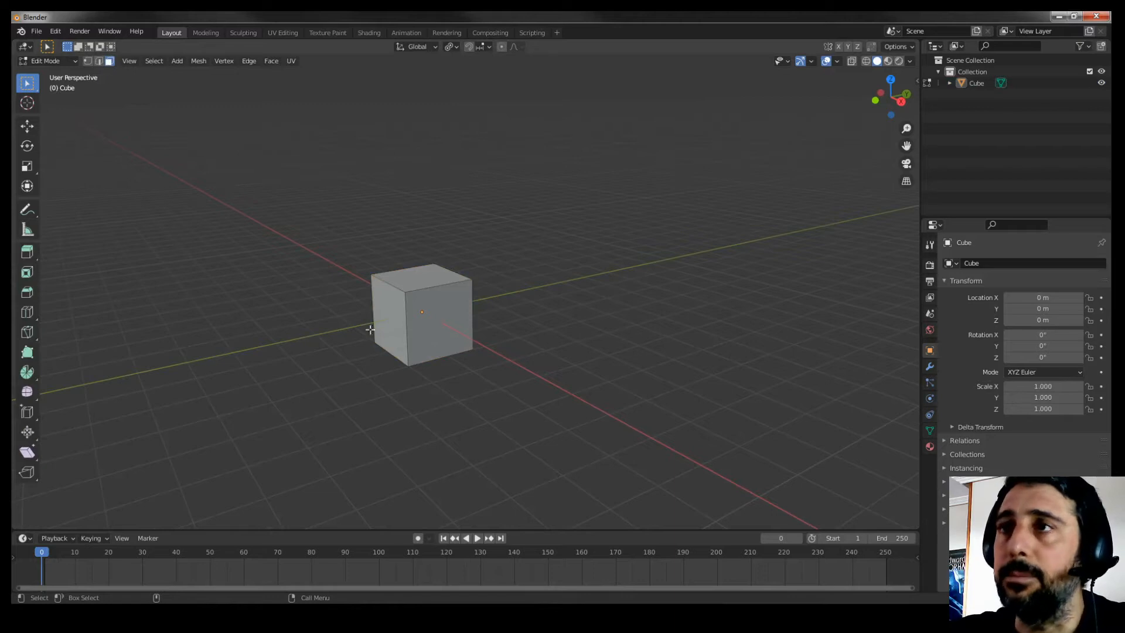
left_click(446, 327)
middle_click_drag(520, 369, 439, 395)
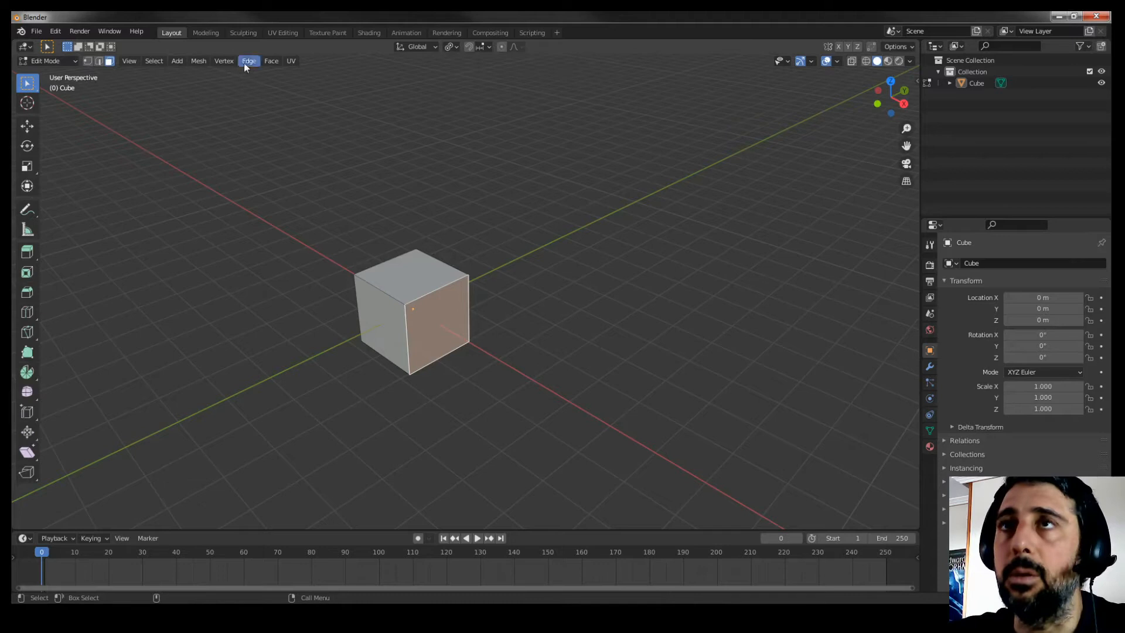
Try extruding the cube's positive X face outward along its normal, and undo the extrusion.
left_click(277, 62)
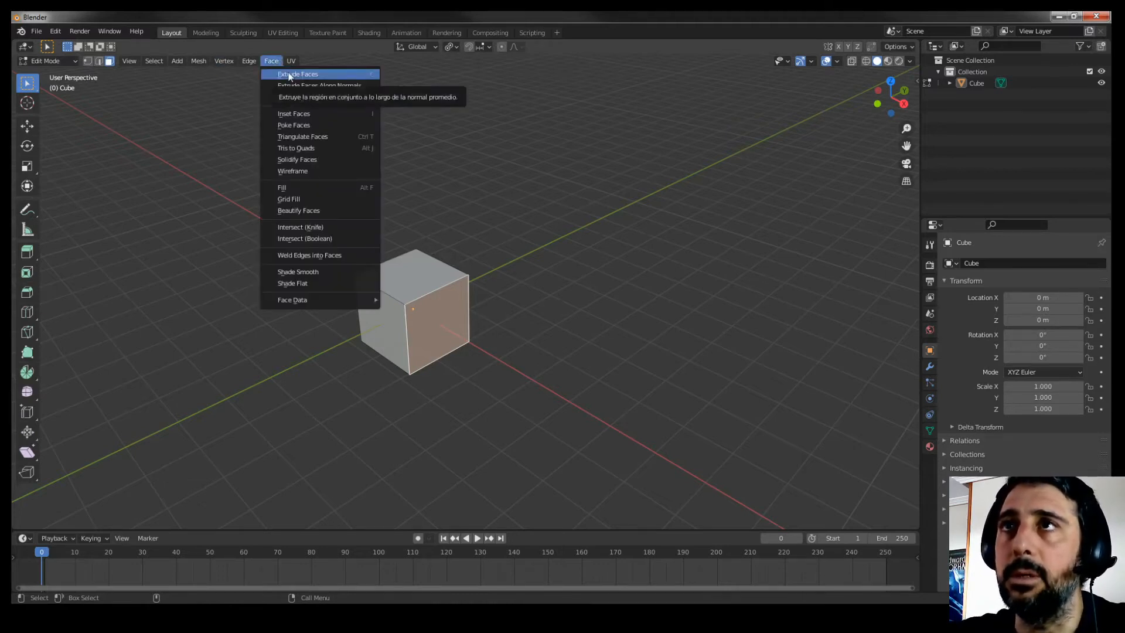
left_click(372, 74)
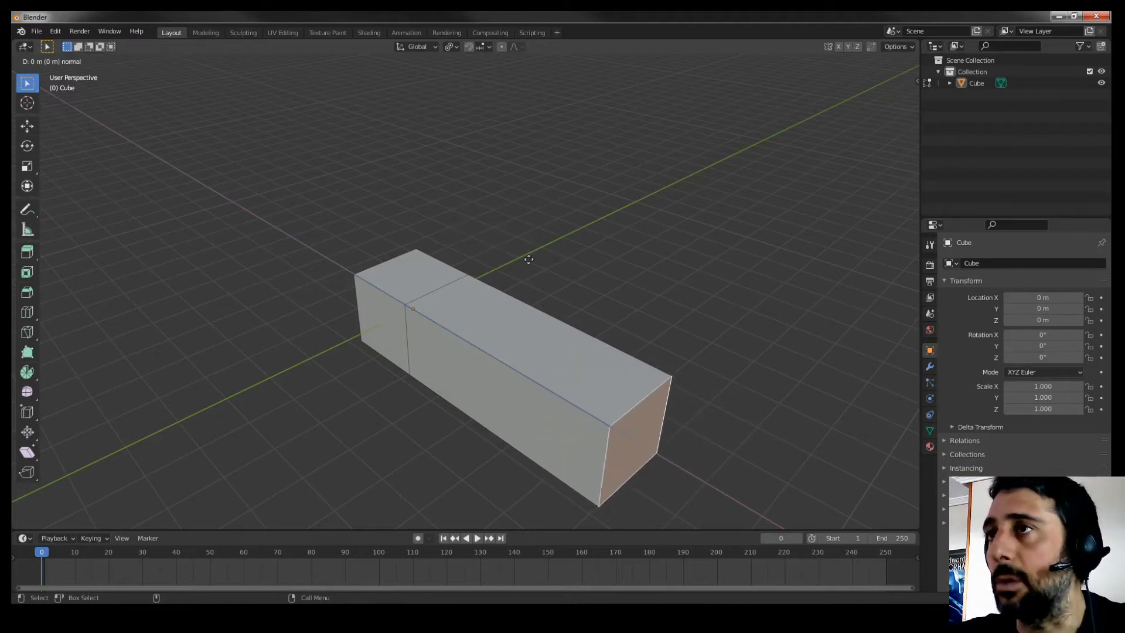
left_click(585, 260)
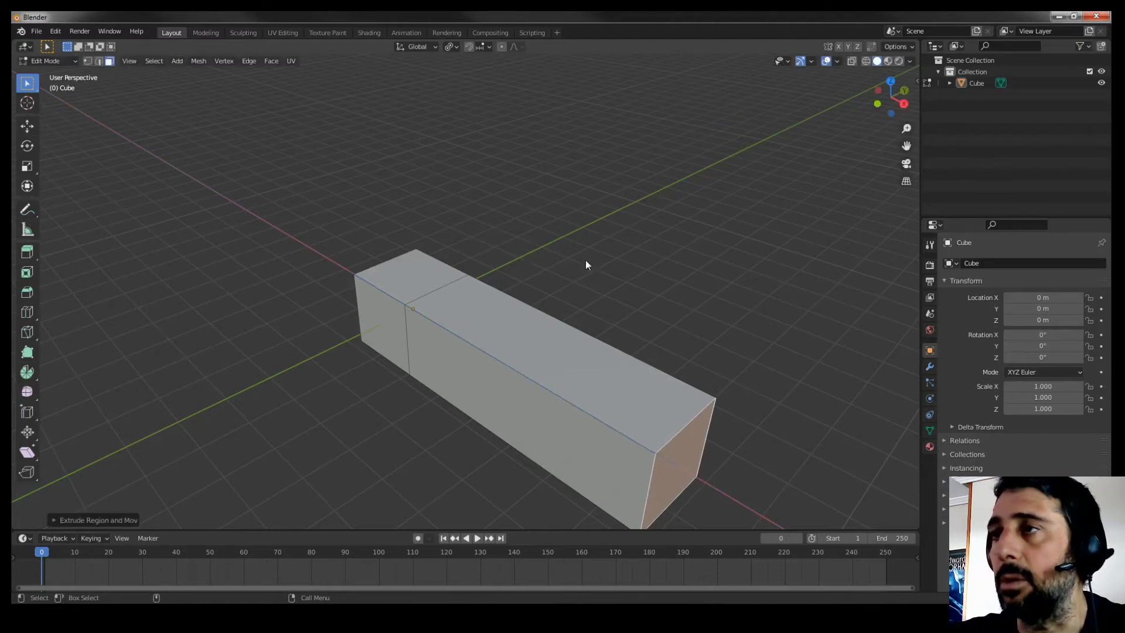
scroll(687, 396, "down", 4)
scroll(687, 396, "down", 3)
middle_click_drag(575, 377, 588, 423)
key("ctrl+z")
middle_click_drag(539, 346, 517, 309)
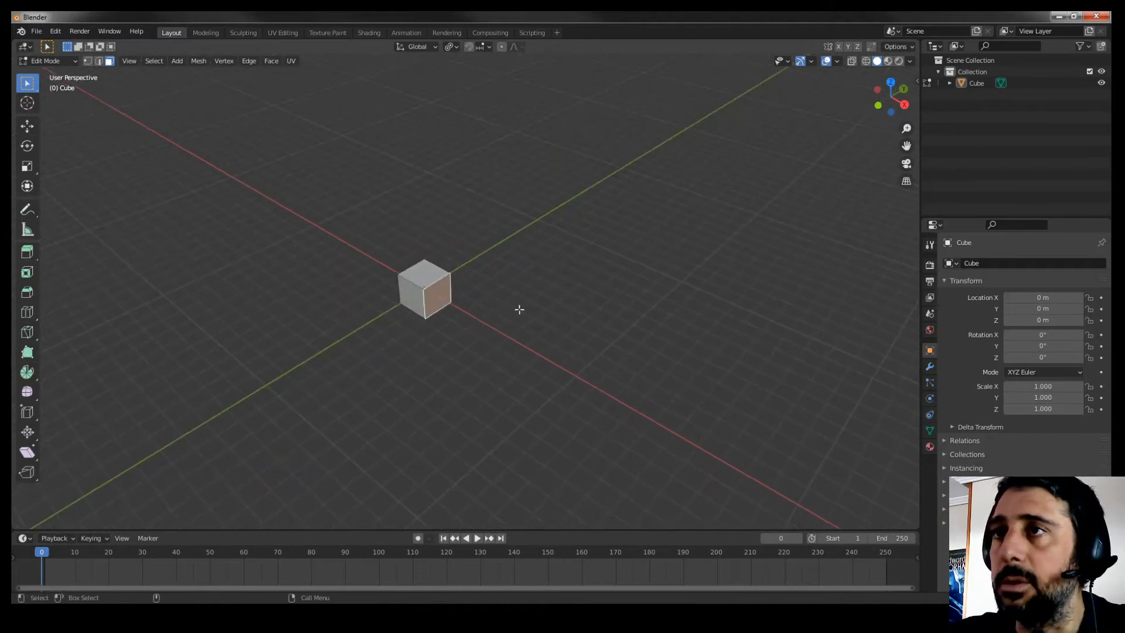
Extrude the cube's positive X face with zero offset, leaving the new face in place.
middle_click_drag(381, 306, 434, 292)
left_click(434, 291)
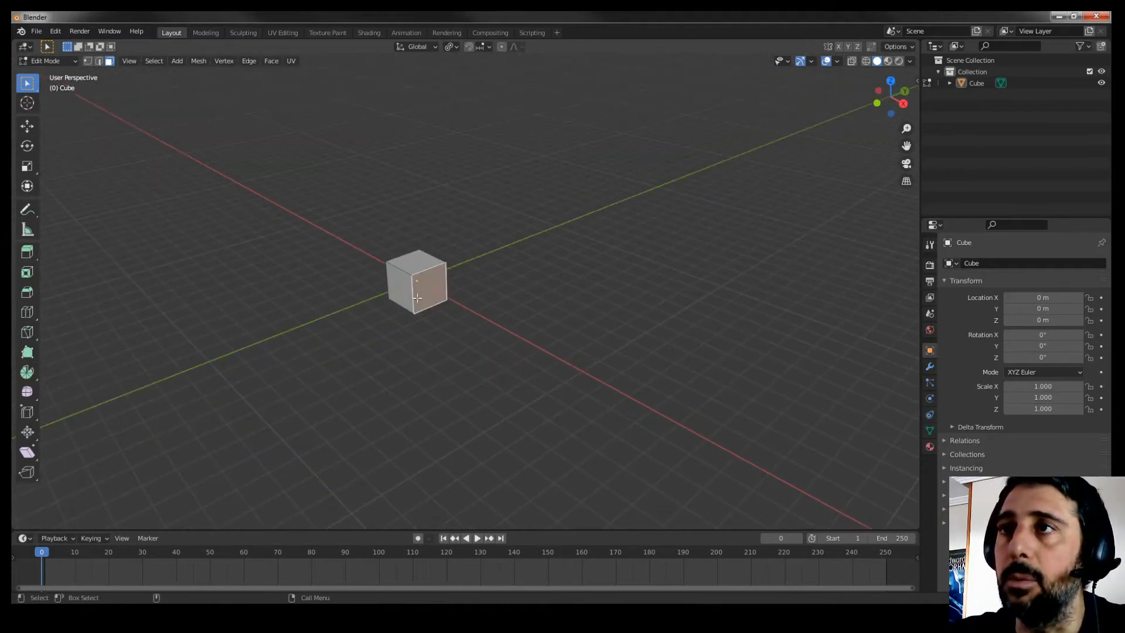
left_click(271, 61)
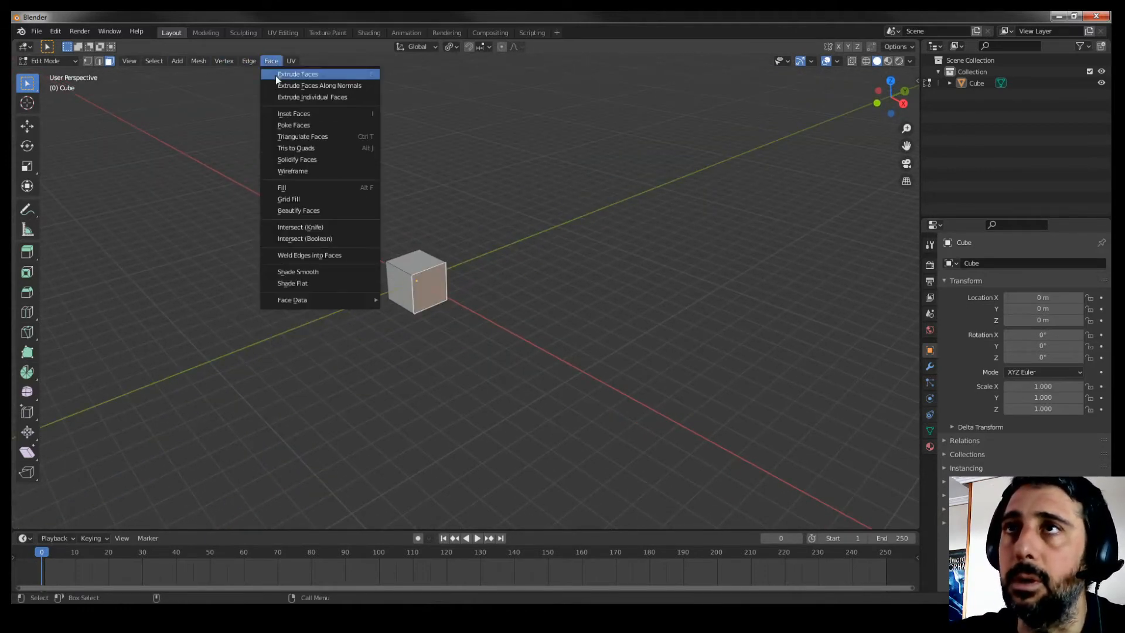
left_click(375, 74)
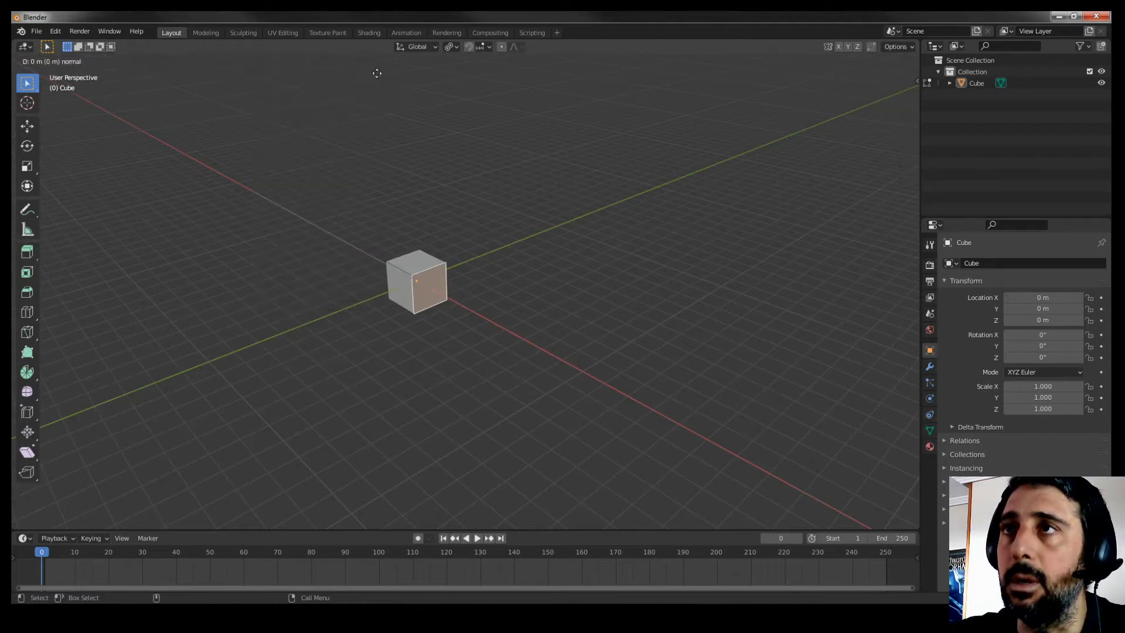
right_click(540, 240)
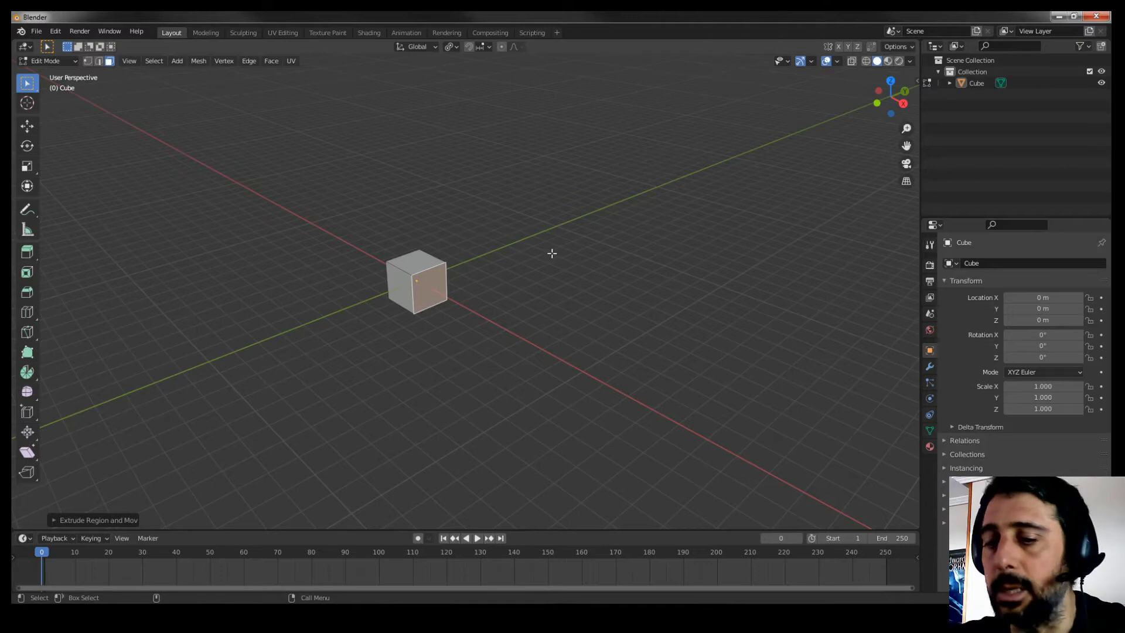
Use the Move tool to pull the extruded face outward along the X axis, forming a second block section.
key("shift+space")
key("g")
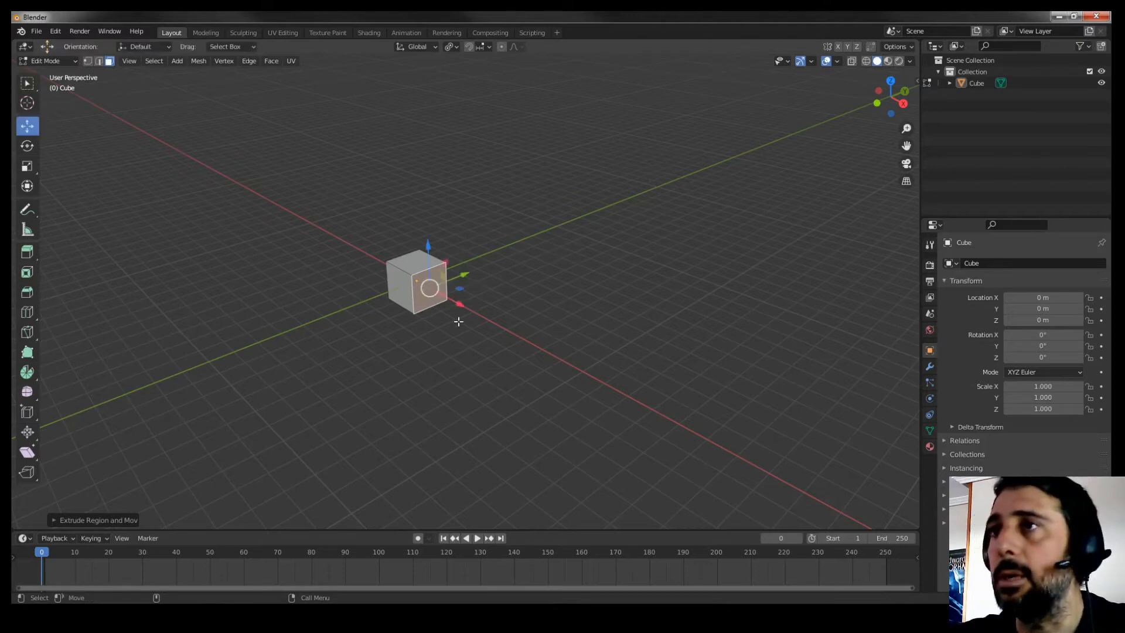
left_click_drag(461, 304, 644, 290)
key("ctrl+z")
key("ctrl+z")
right_click_drag(578, 424, 556, 359, "alt")
left_click_drag(442, 303, 625, 344)
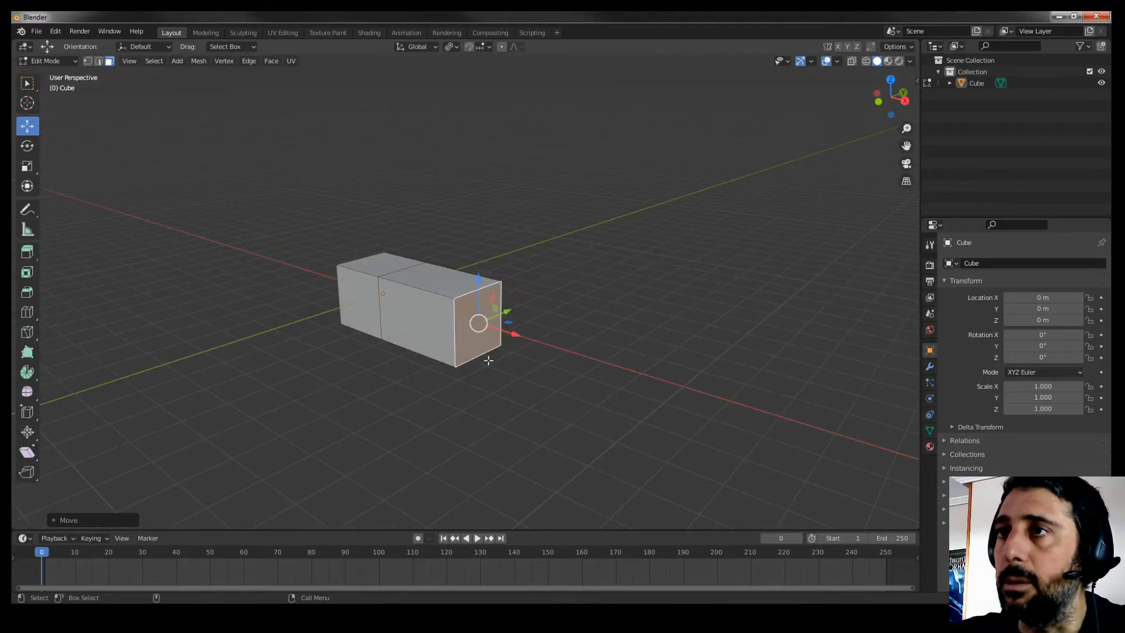
Switch back to the Select Box tool and clear the face selection.
left_click(28, 84)
left_click(435, 223)
left_click_drag(463, 315, 483, 326, "alt")
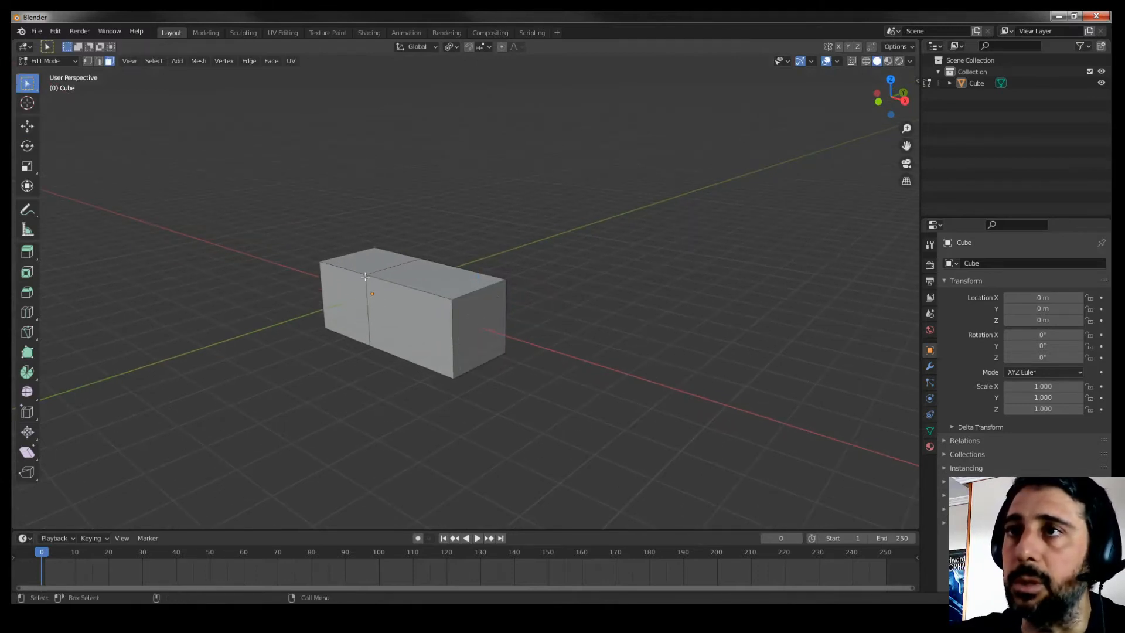
left_click_drag(351, 267, 464, 333, "alt")
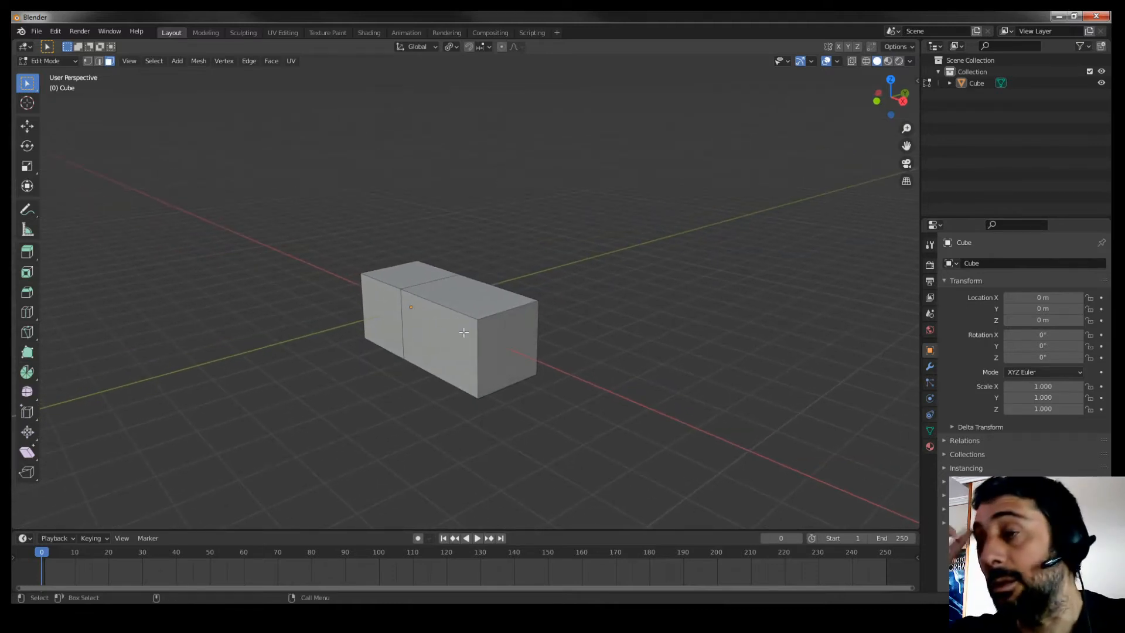
left_click_drag(460, 192, 330, 303, "alt")
left_click_drag(414, 282, 384, 283, "alt")
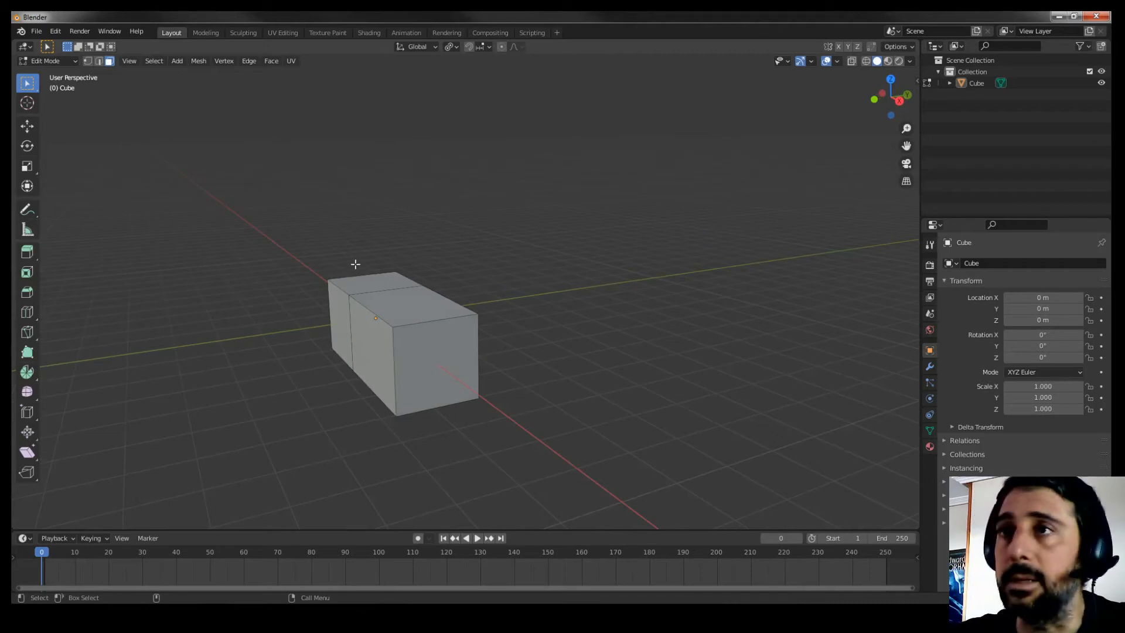
left_click_drag(396, 320, 425, 315, "alt")
middle_click_drag(424, 314, 316, 253)
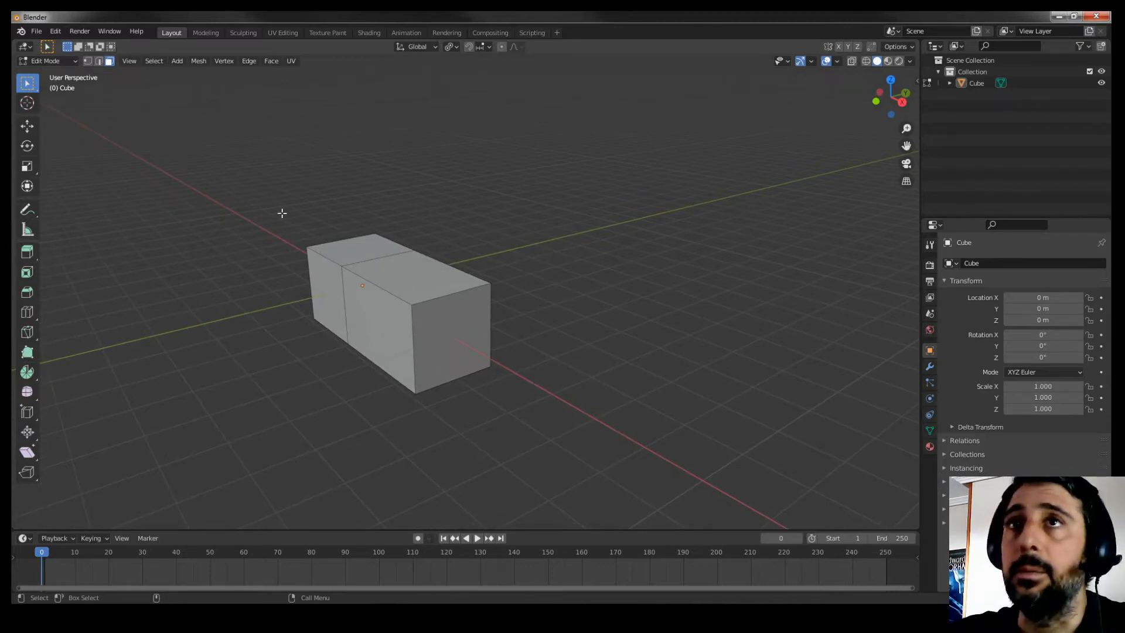
Set the transform pivot point to Bounding Box Center.
left_click(455, 48)
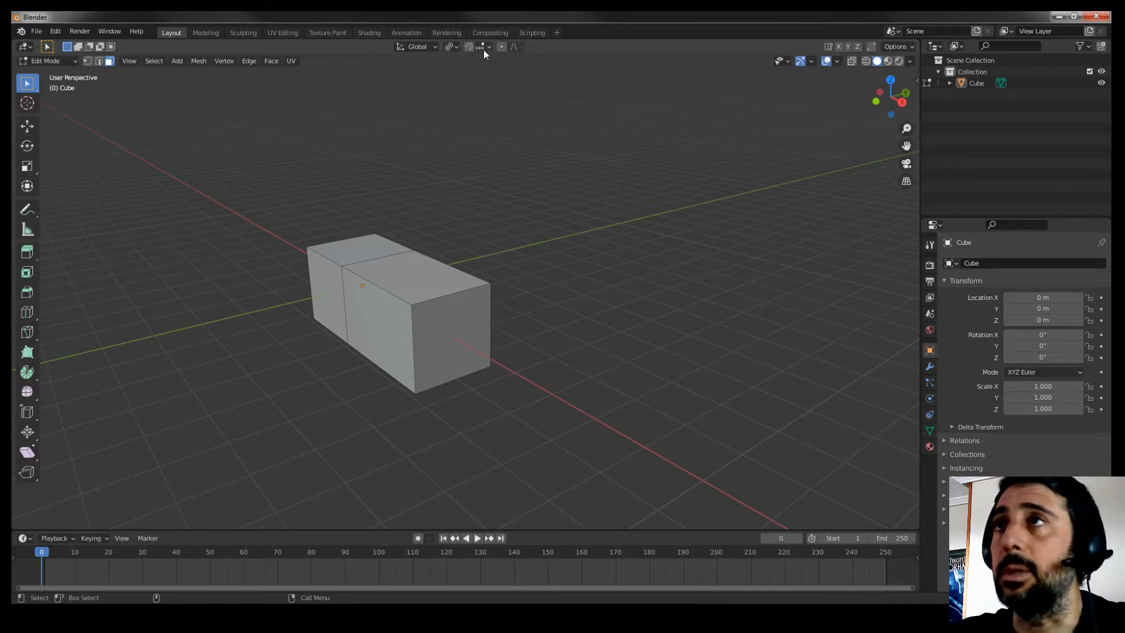
left_click(453, 47)
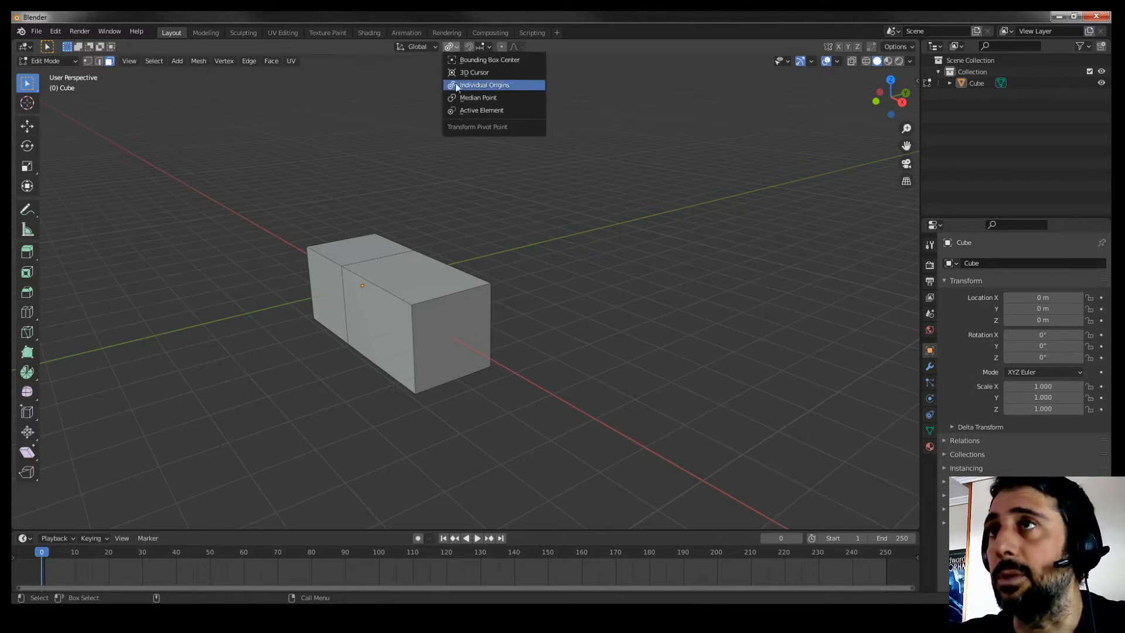
left_click(455, 47)
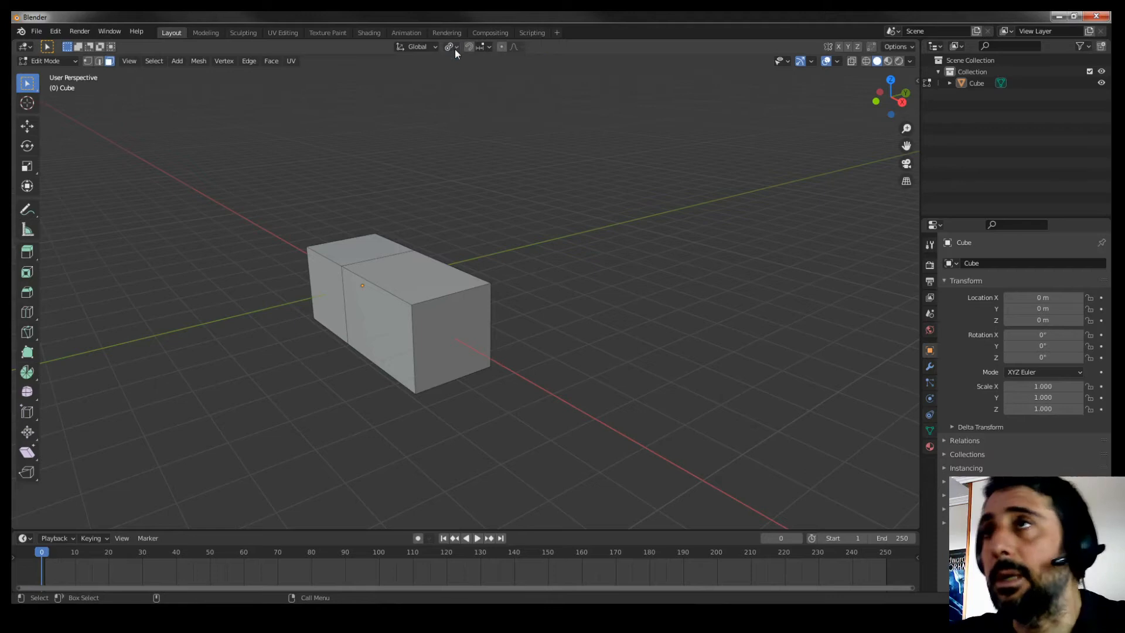
left_click(454, 48)
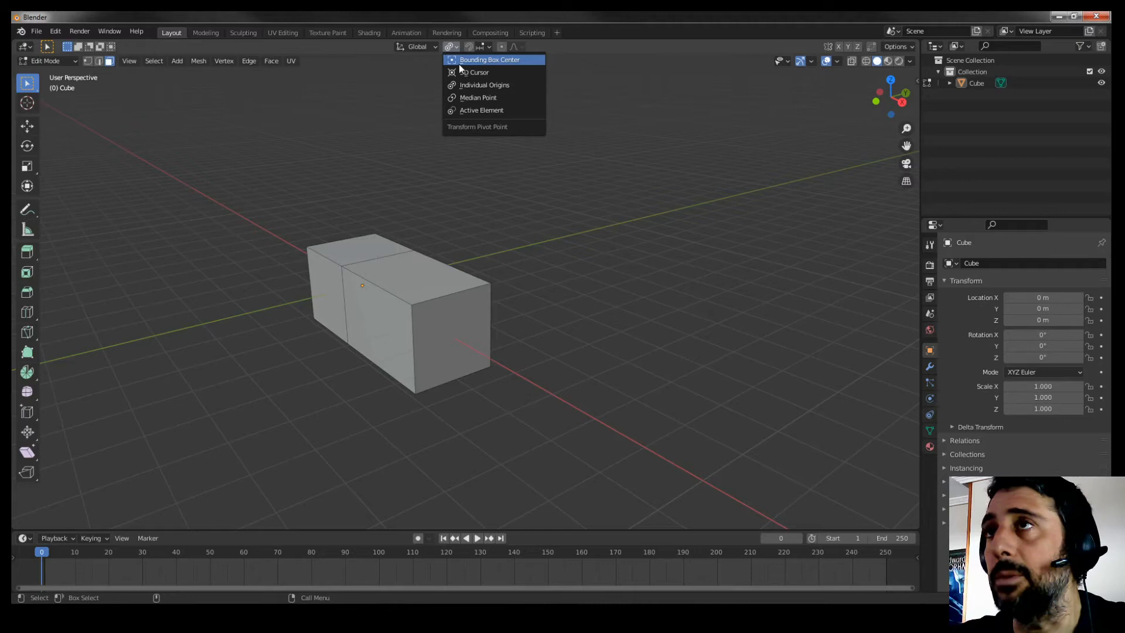
left_click(458, 64)
middle_click_drag(462, 221, 435, 305)
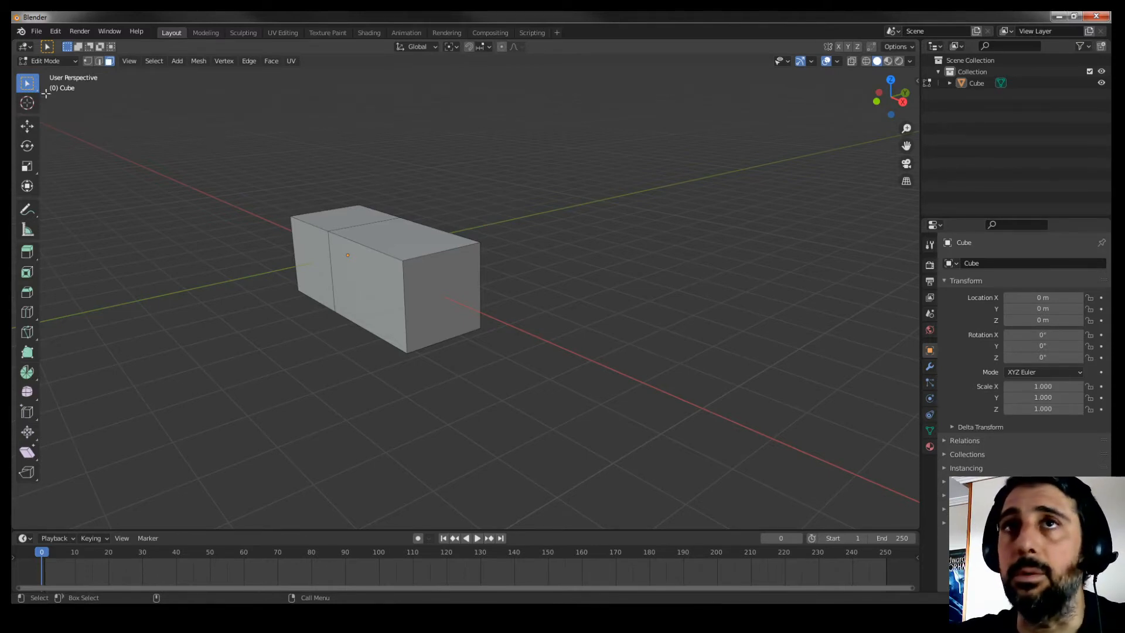
Select the negative Y side face of the extruded section plus the block's negative X end face, and activate the Move tool.
scroll(326, 216, "down", 2)
left_click(387, 286)
left_click_drag(425, 241, 423, 254, "alt")
middle_click_drag(423, 254, 551, 256)
left_click(290, 308, "shift")
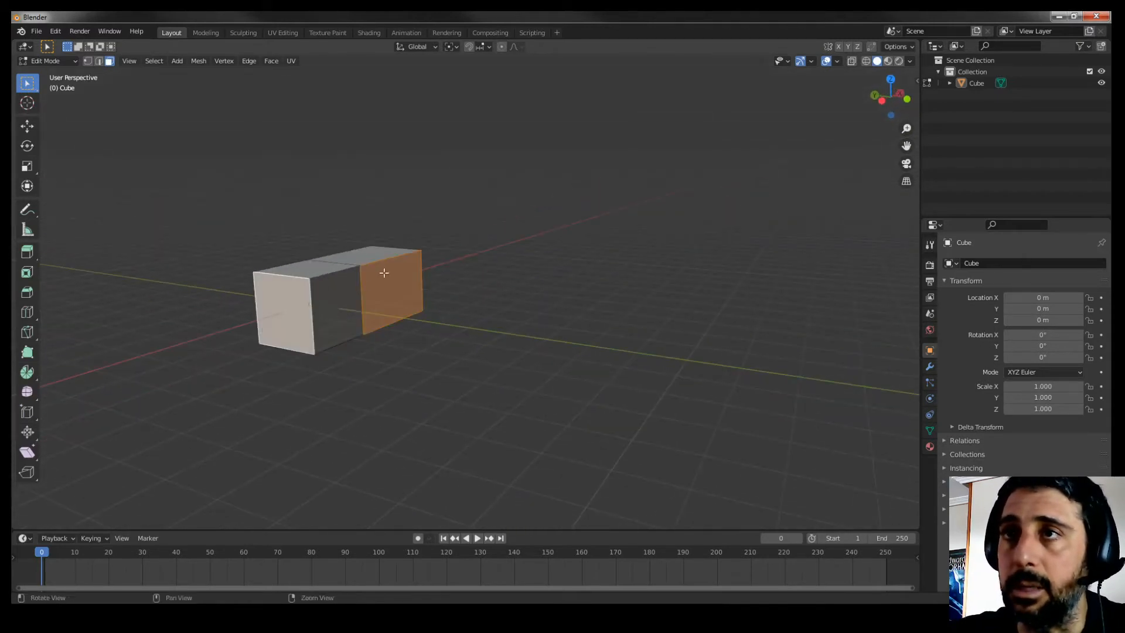
middle_click_drag(381, 272, 364, 306)
key("shift+space")
key("g")
middle_click_drag(457, 311, 431, 296)
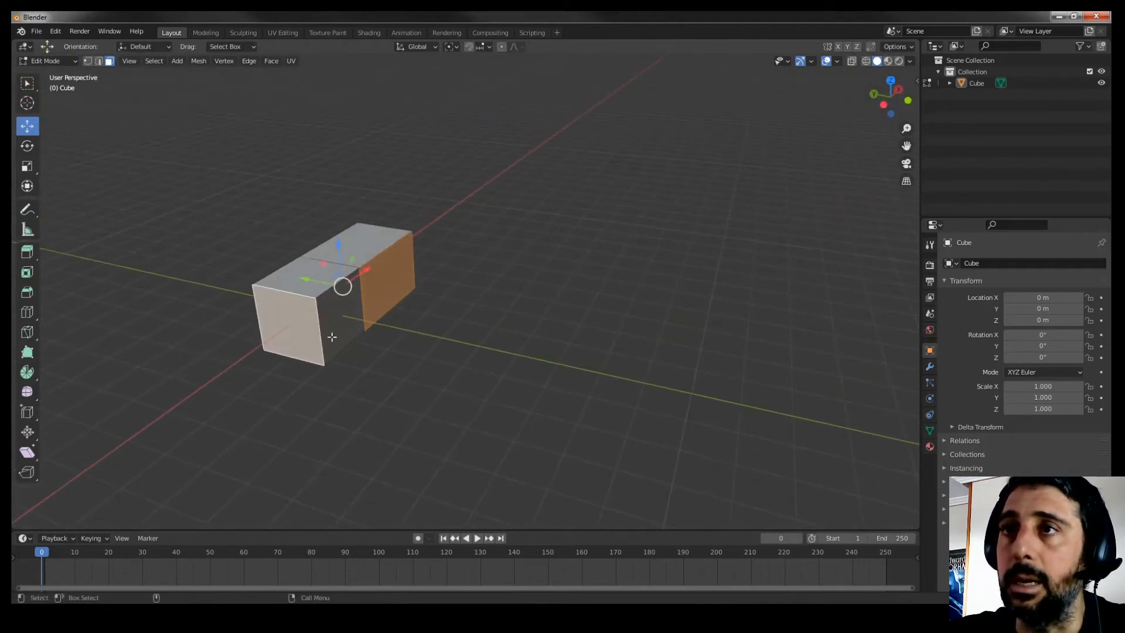
Select only the negative X end face and move it outward along the X axis to lengthen the block.
left_click(312, 340)
middle_click_drag(297, 408, 275, 407)
left_click_drag(324, 309, 88, 405)
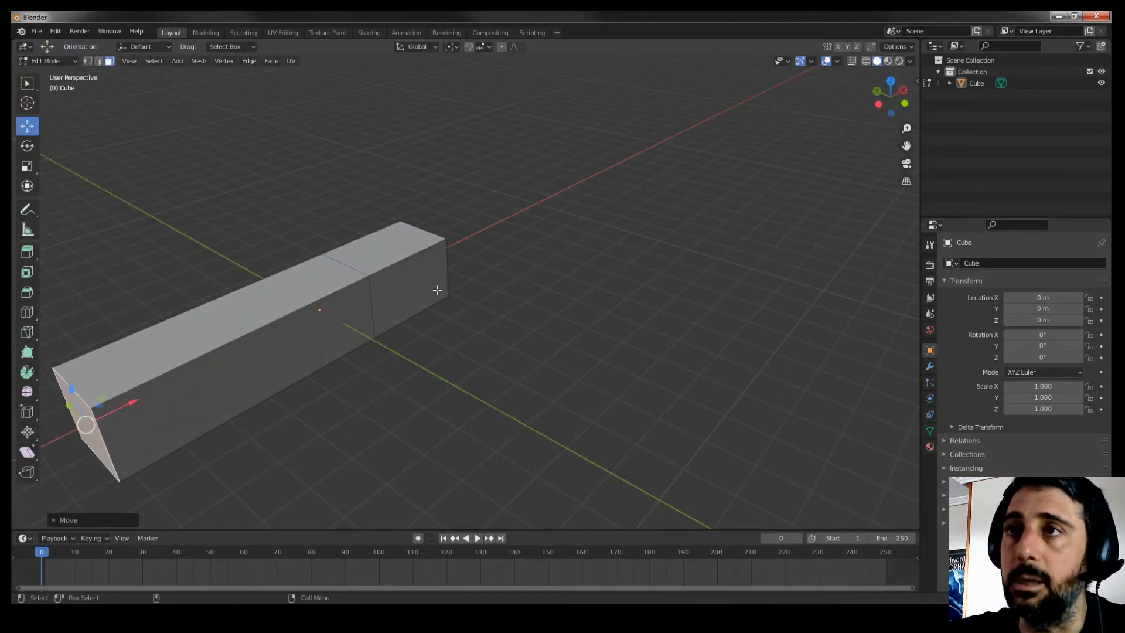
Select both end faces of the block, try moving them together along the X axis, and undo the move.
middle_click_drag(437, 290, 224, 361)
left_click_drag(268, 362, 367, 336)
key("ctrl+z")
scroll(436, 322, "down", 3)
middle_click_drag(437, 321, 404, 395)
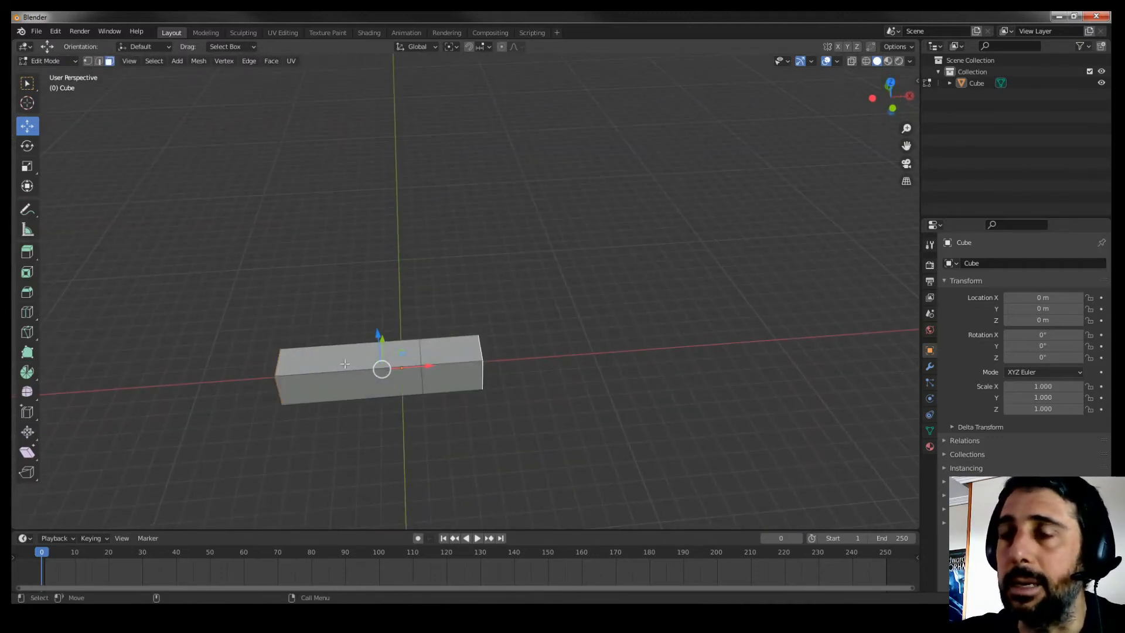
scroll(375, 409, "up", 1)
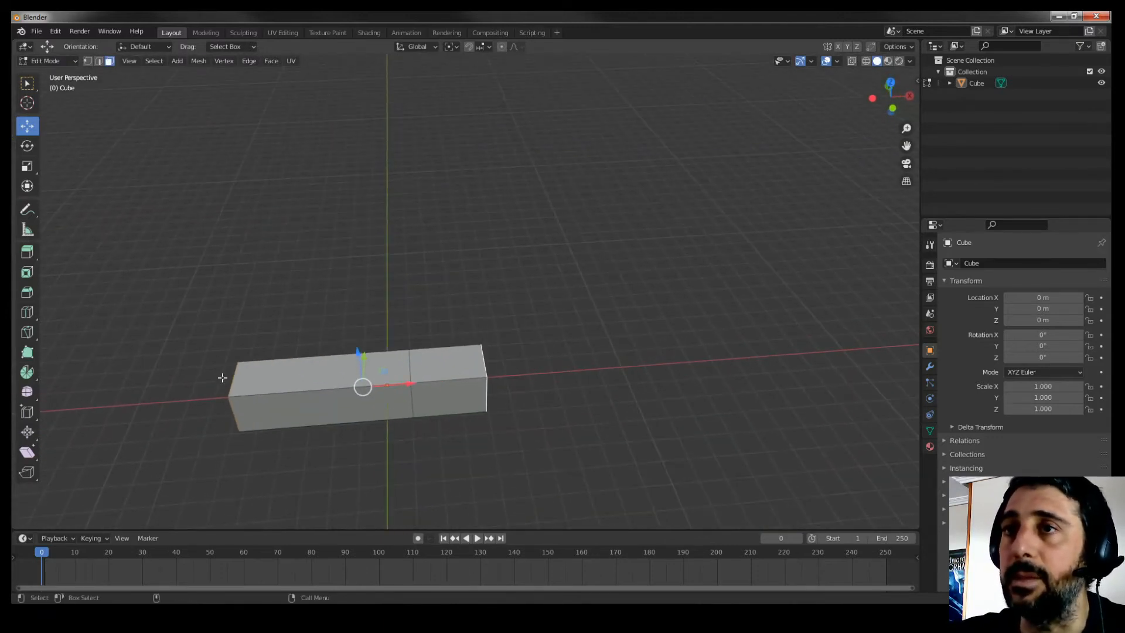
middle_click_drag(533, 427, 266, 367)
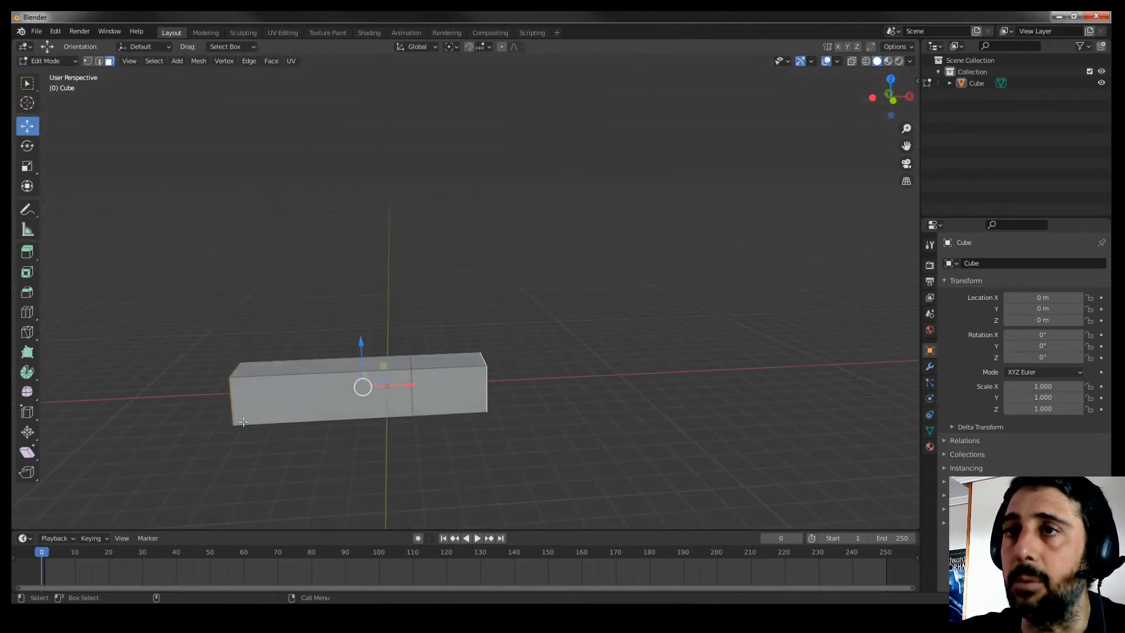
middle_click_drag(535, 417, 473, 384)
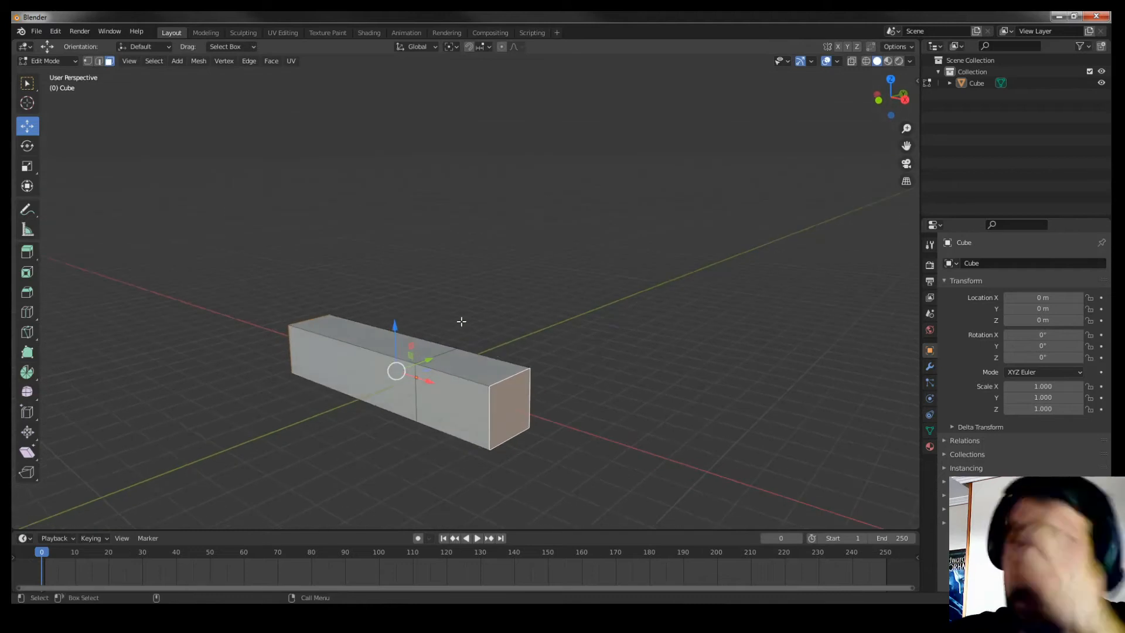
Extrude both selected end faces in place and move them upward along the Z axis.
middle_click_drag(495, 231, 463, 176)
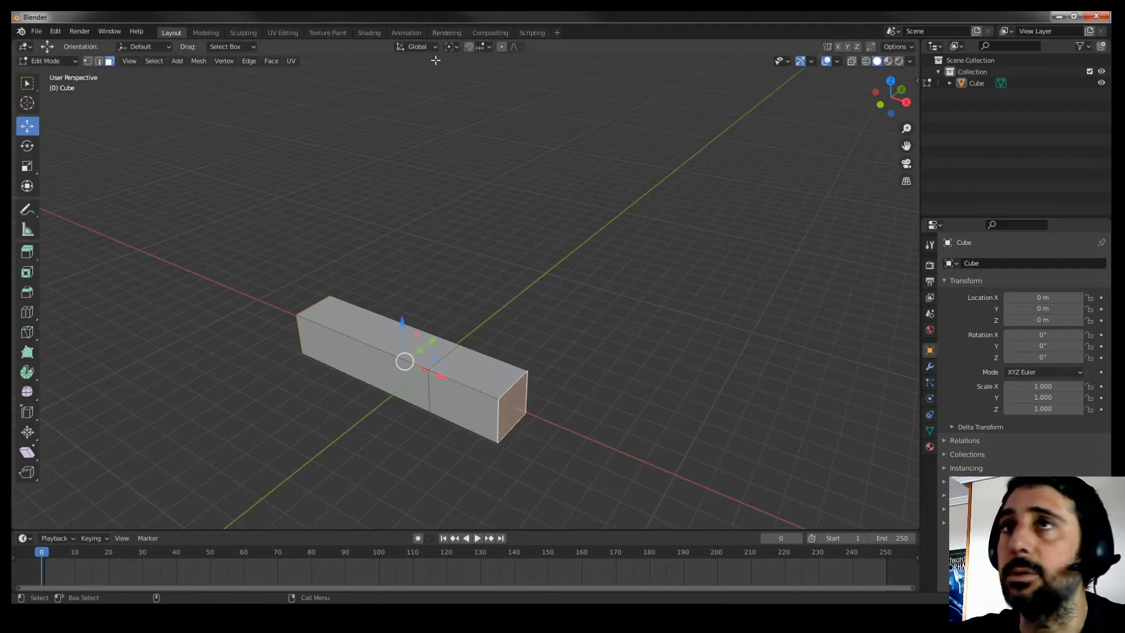
left_click(259, 63)
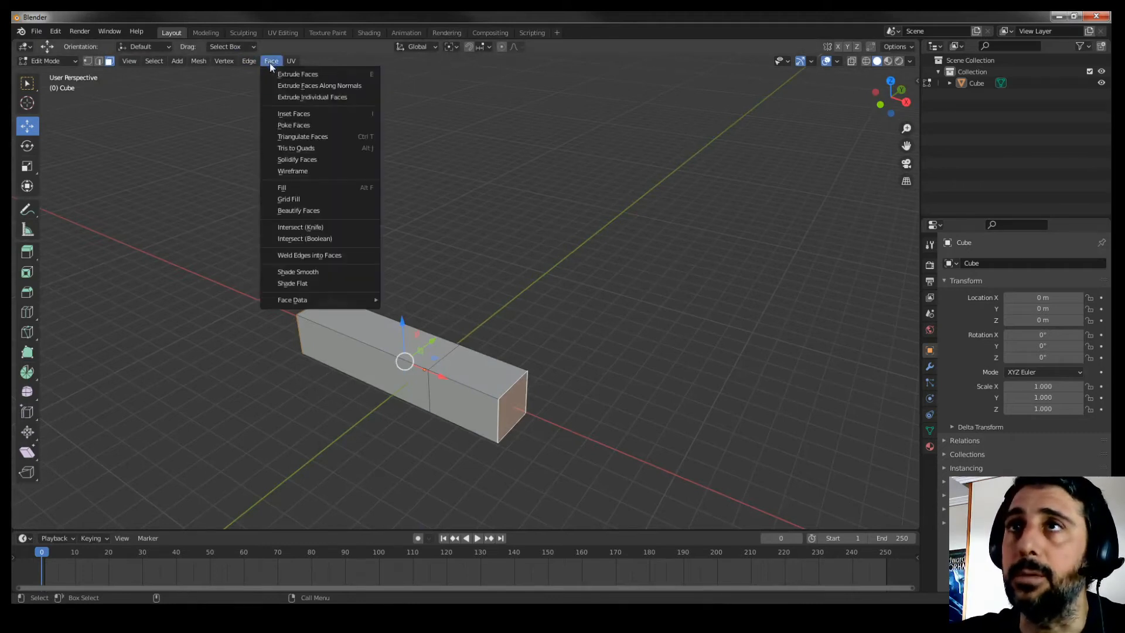
left_click(290, 76)
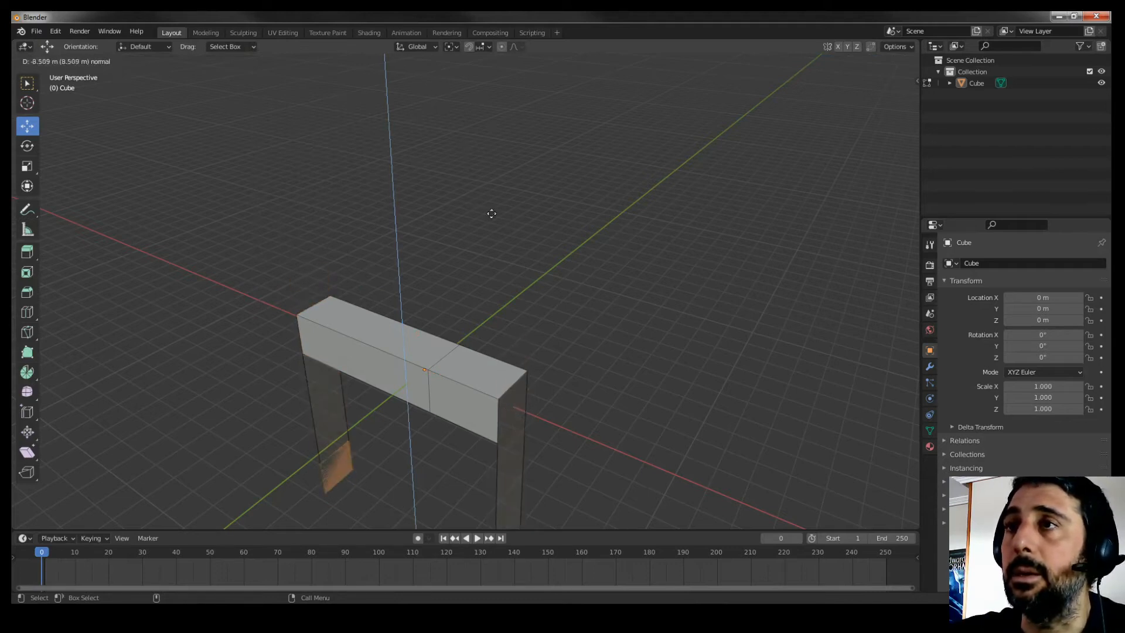
key("Escape")
middle_click_drag(489, 347, 462, 310)
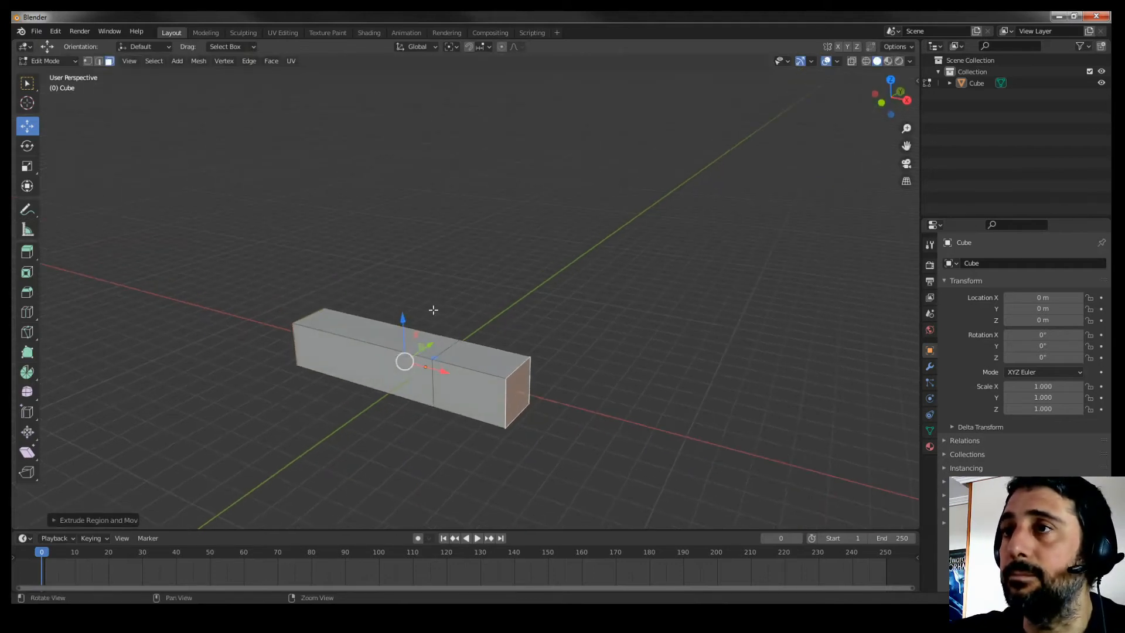
key("g")
key("z")
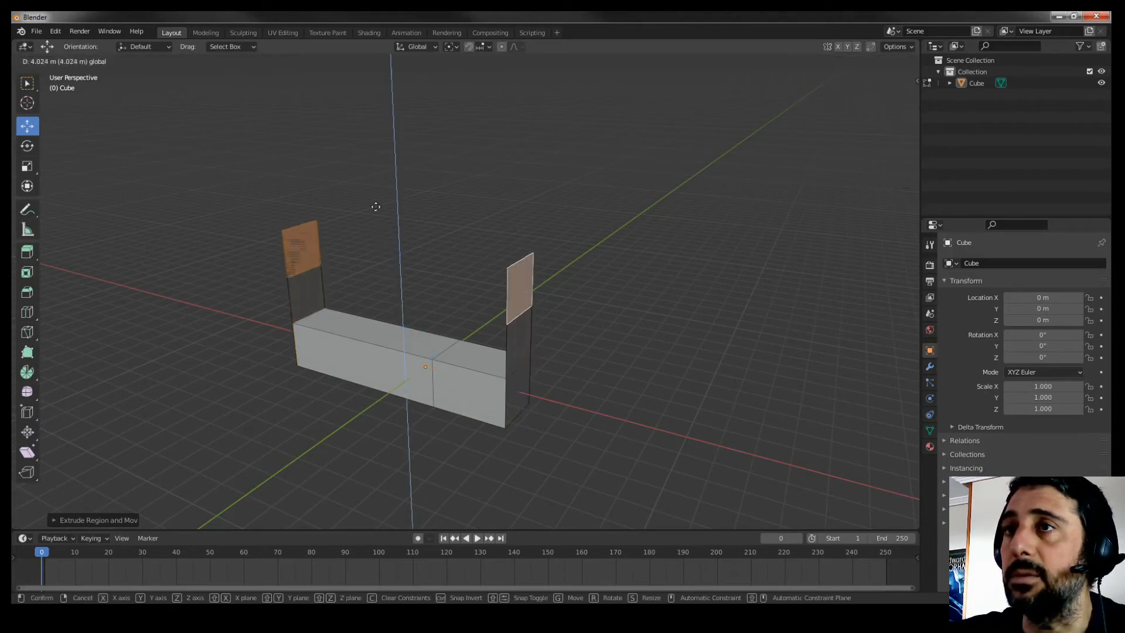
left_click(410, 184)
middle_click_drag(439, 175, 414, 195)
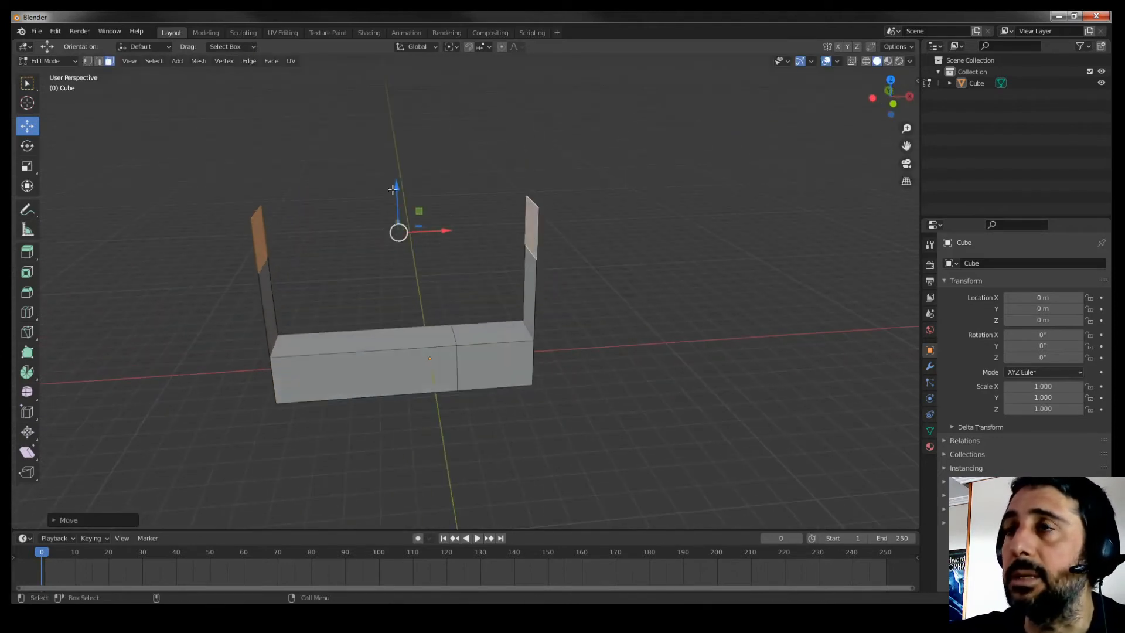
Scale the two raised end faces farther apart along the X axis and undo the inward scaling attempt.
key("shift+space")
key("s")
left_click_drag(449, 232, 540, 244)
scroll(467, 239, "down", 1)
left_click_drag(457, 235, 350, 228)
scroll(441, 236, "down", 2)
key("ctrl+z")
scroll(492, 396, "down", 2)
middle_click_drag(492, 397, 389, 395)
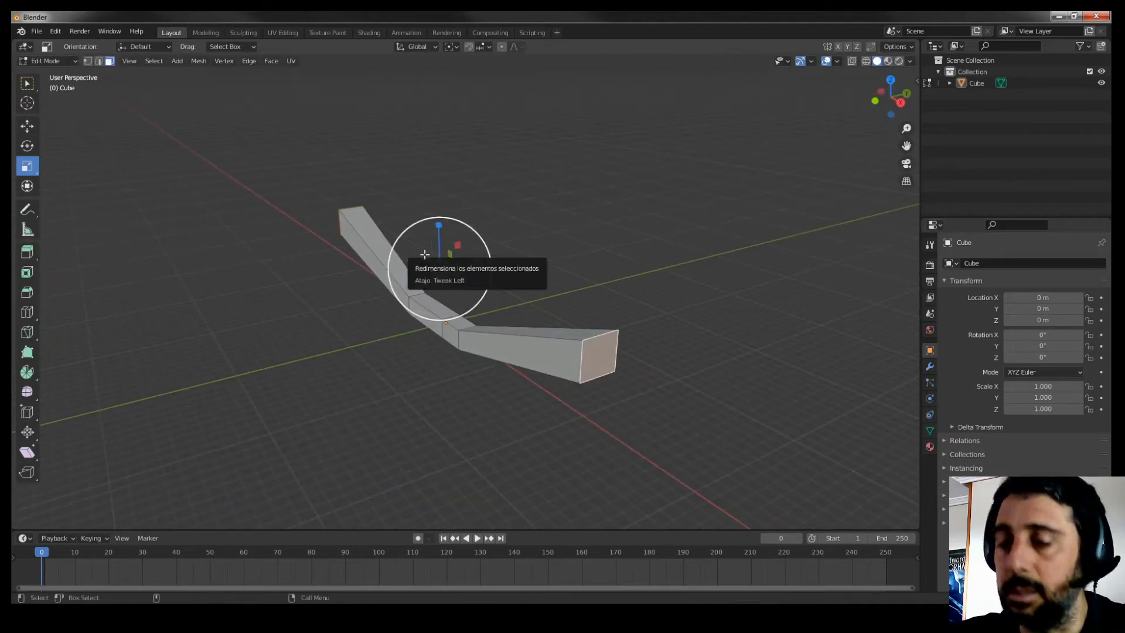
Extrude both end faces again in place and scale them outward along the X axis.
key("e")
right_click(520, 272)
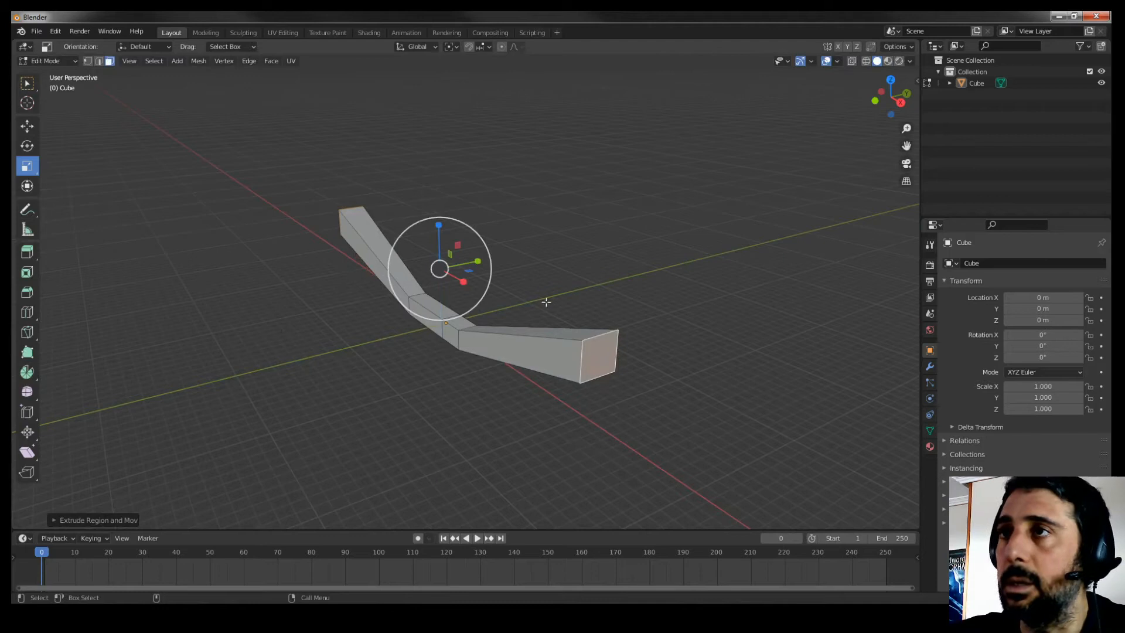
mouse_move(465, 282)
left_mouse_down()
mouse_move(486, 290)
mouse_move(472, 282)
left_mouse_up()
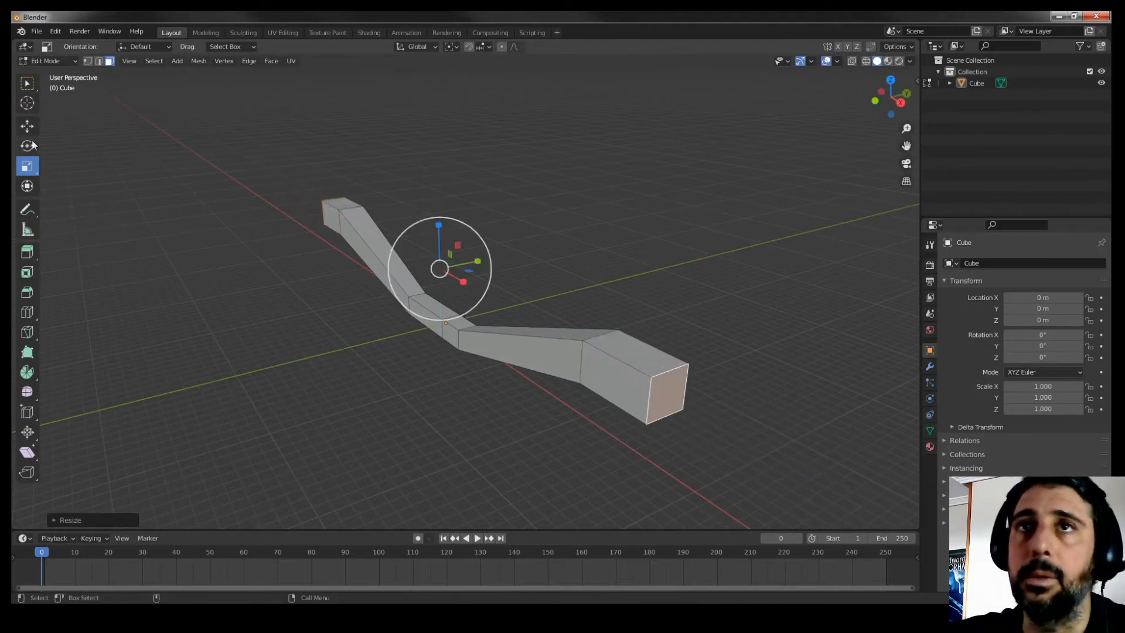
Rotate the two extruded end faces together about the Y axis with the Rotate tool.
left_click(27, 145)
middle_click_drag(527, 259, 495, 251)
left_click_drag(477, 254, 529, 262)
middle_click_drag(530, 262, 457, 253)
left_click_drag(453, 252, 430, 258)
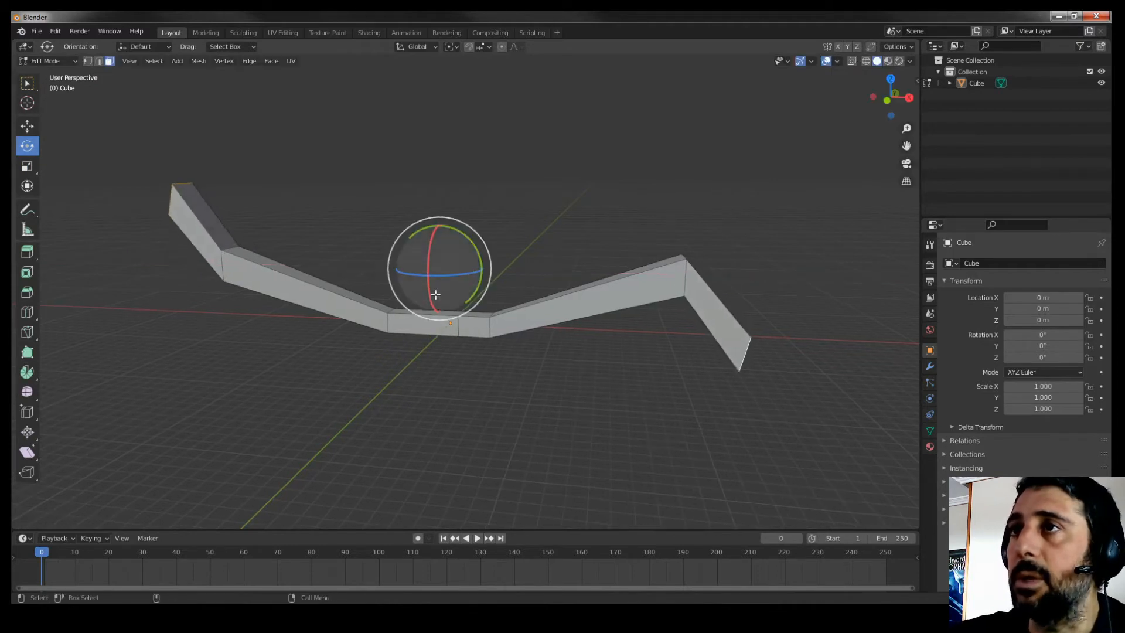
middle_click_drag(387, 227, 435, 227)
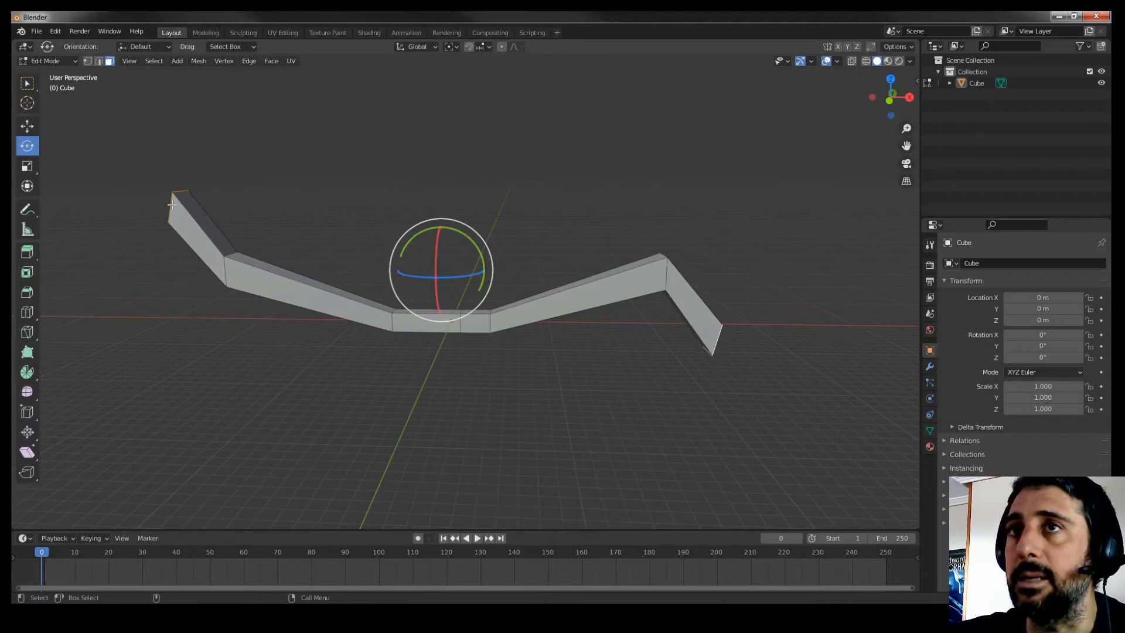
middle_click_drag(712, 350, 717, 363)
middle_click_drag(345, 183, 478, 237)
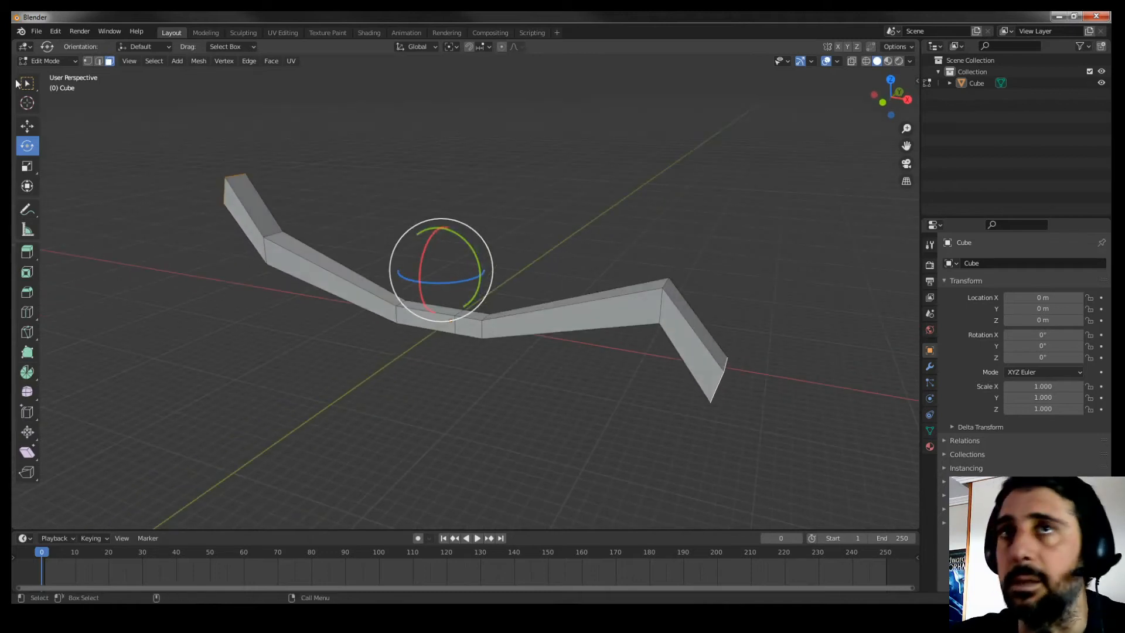
Undo the rotations, scaling and extrusions to return to the plain straight block.
key("w")
key("ctrl+z")
key("ctrl+z")
key("ctrl+z")
key("ctrl+z")
key("ctrl+z")
key("ctrl+z")
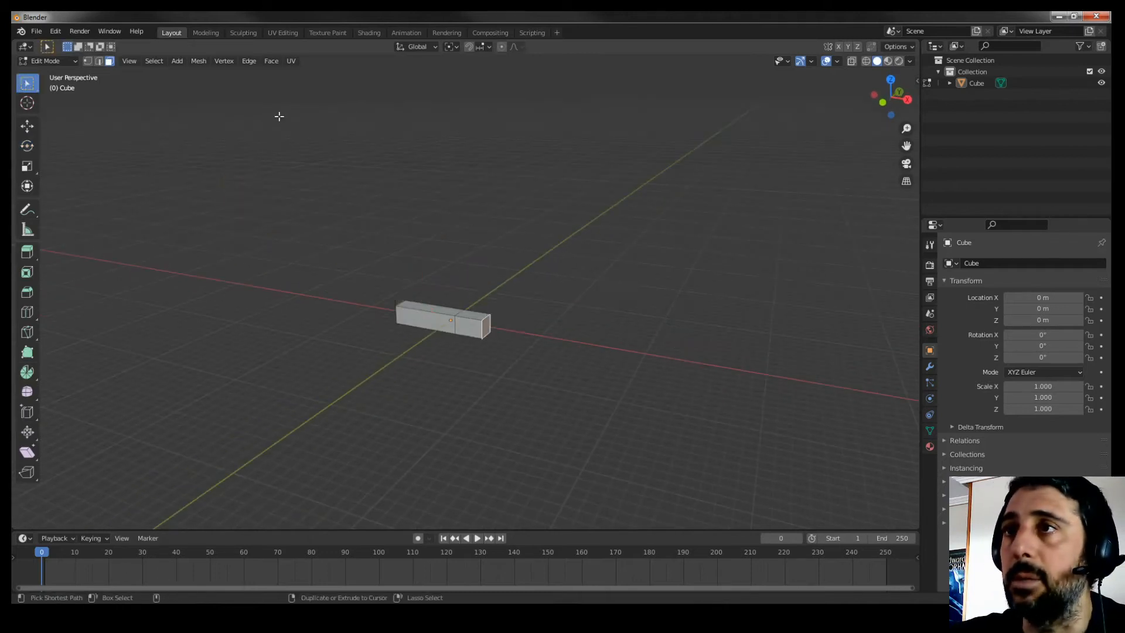
Select only the positive X end face and move it outward along the X axis to lengthen the block.
middle_click_drag(285, 128, 25, 61)
middle_click_drag(78, 136, 483, 370)
left_click(483, 370)
middle_click_drag(553, 414, 339, 321)
key("shift+space")
key("g")
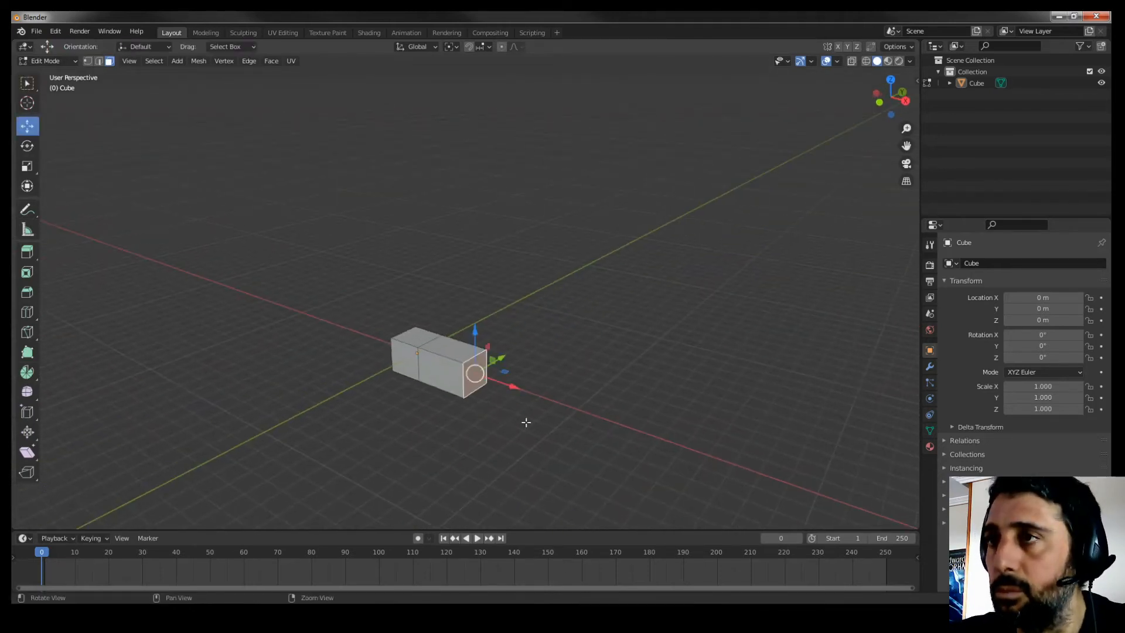
middle_click_drag(525, 422, 508, 385)
left_click_drag(516, 383, 603, 400)
Extrude the positive X end face outward along the X axis to add two short sections.
key("e")
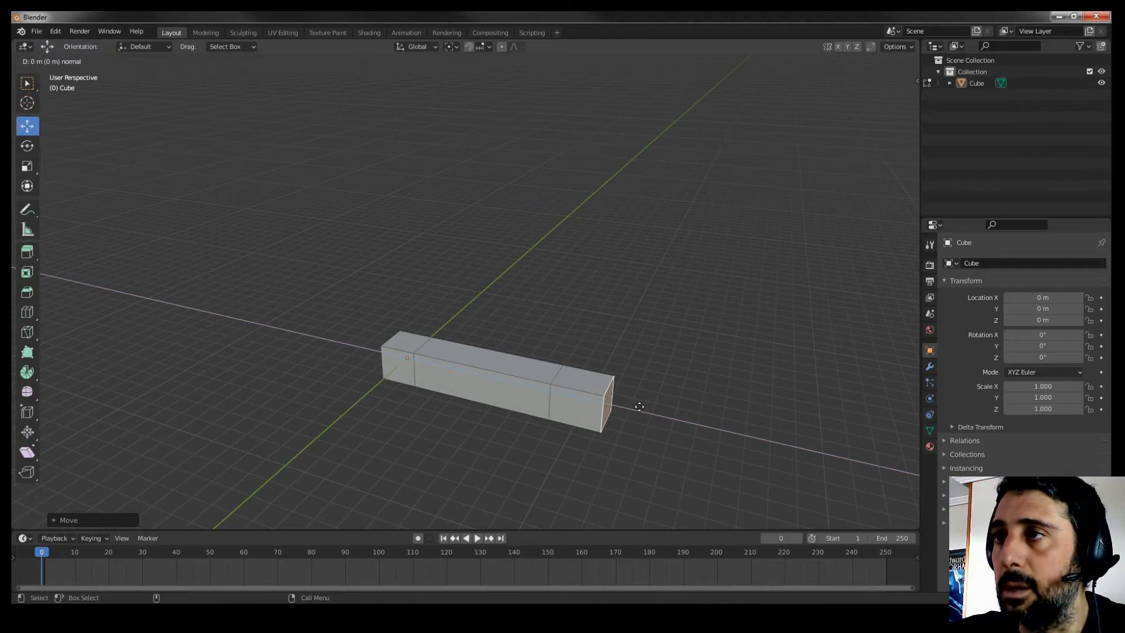
left_click(640, 406)
key("e")
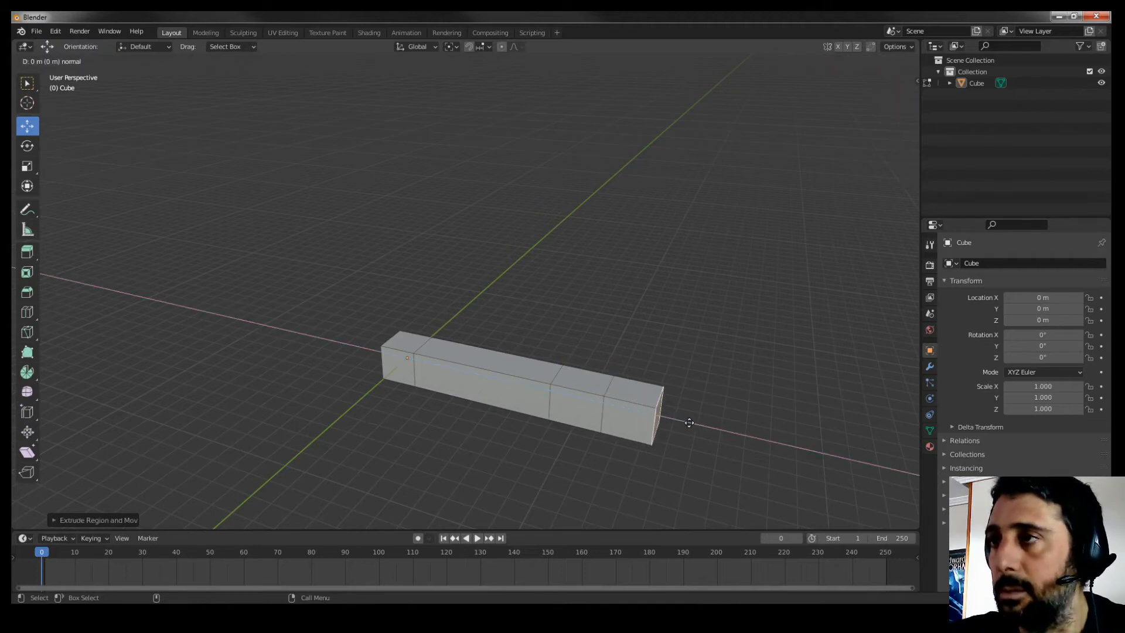
left_click(660, 412)
Select both opposite Y side faces of the section next to the positive X end and extrude them in place.
middle_click_drag(576, 404, 701, 398)
middle_click_drag(724, 313, 658, 330)
middle_click_drag(595, 354, 515, 389)
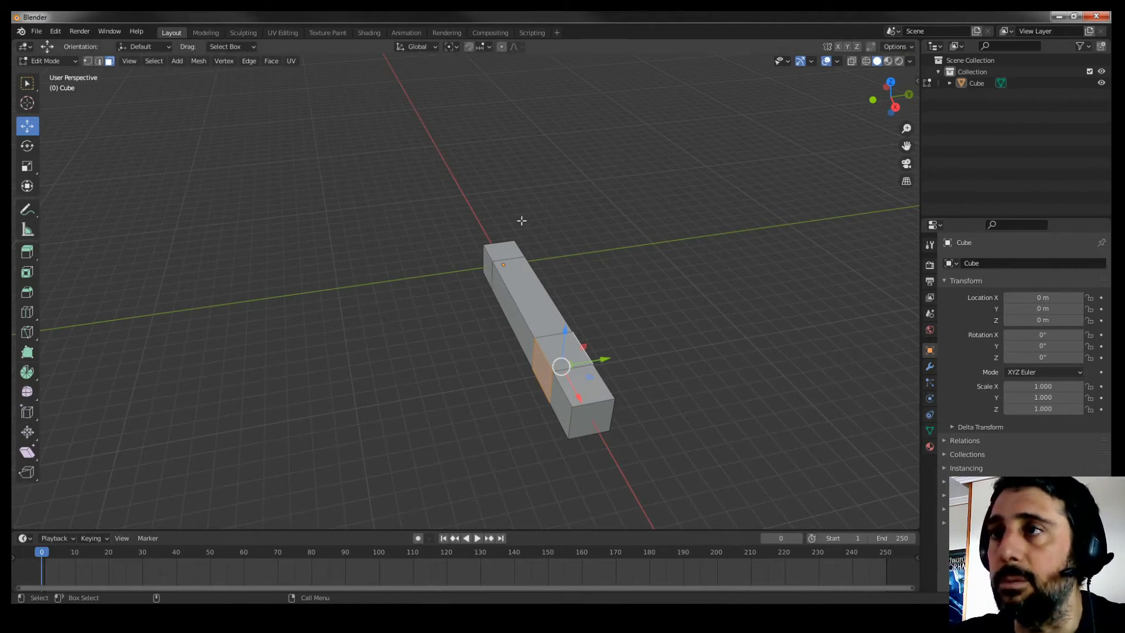
left_click(273, 61)
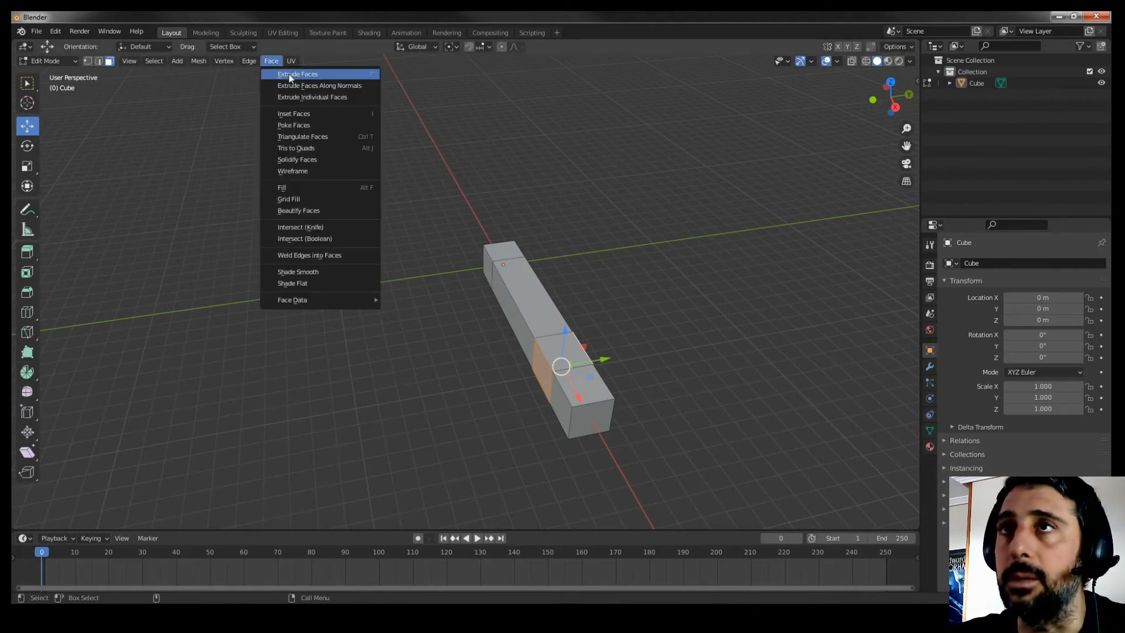
left_click(288, 75)
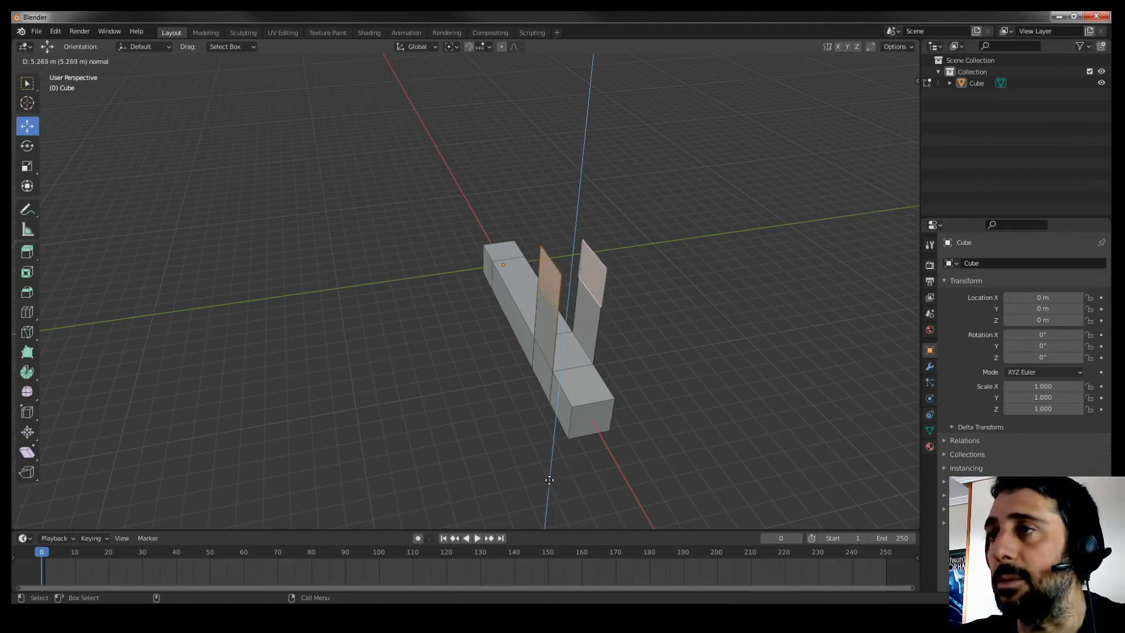
right_click(571, 474)
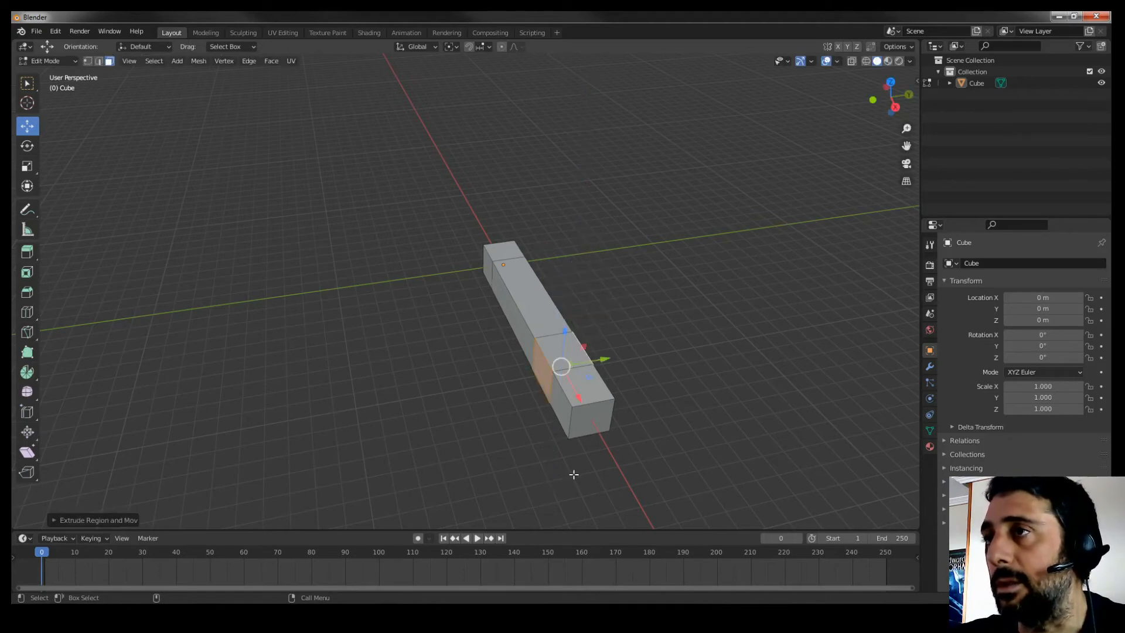
Scale the two extruded side faces apart along the Y axis and undo the change.
key("shift+space")
key("s")
left_click_drag(606, 359, 850, 335)
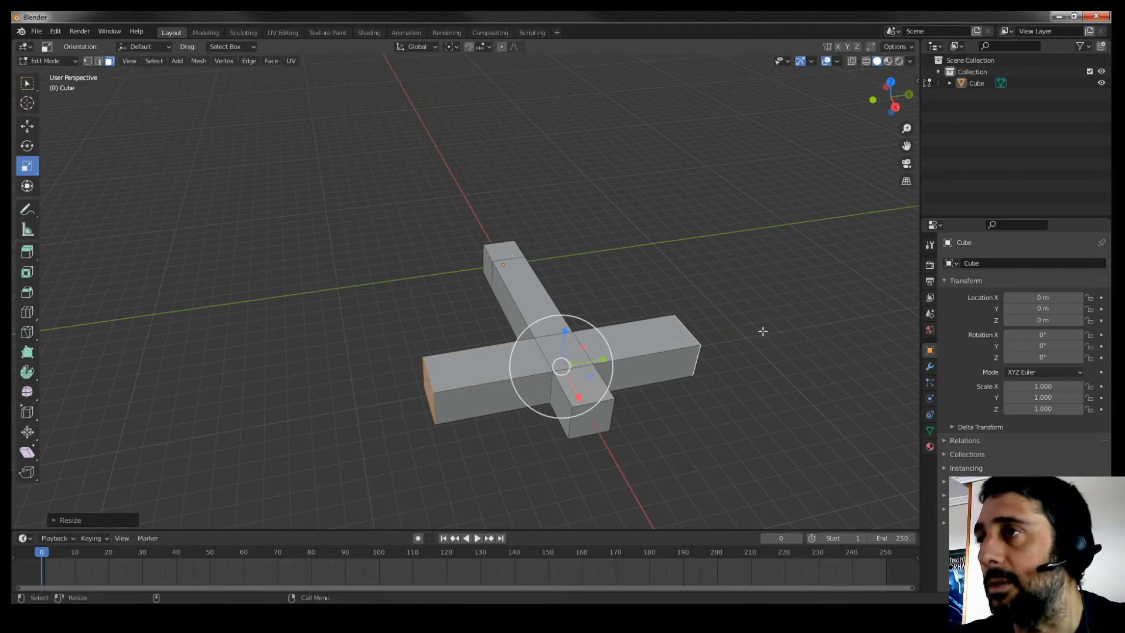
key("ctrl+z")
middle_click_drag(653, 309, 623, 375)
key("p")
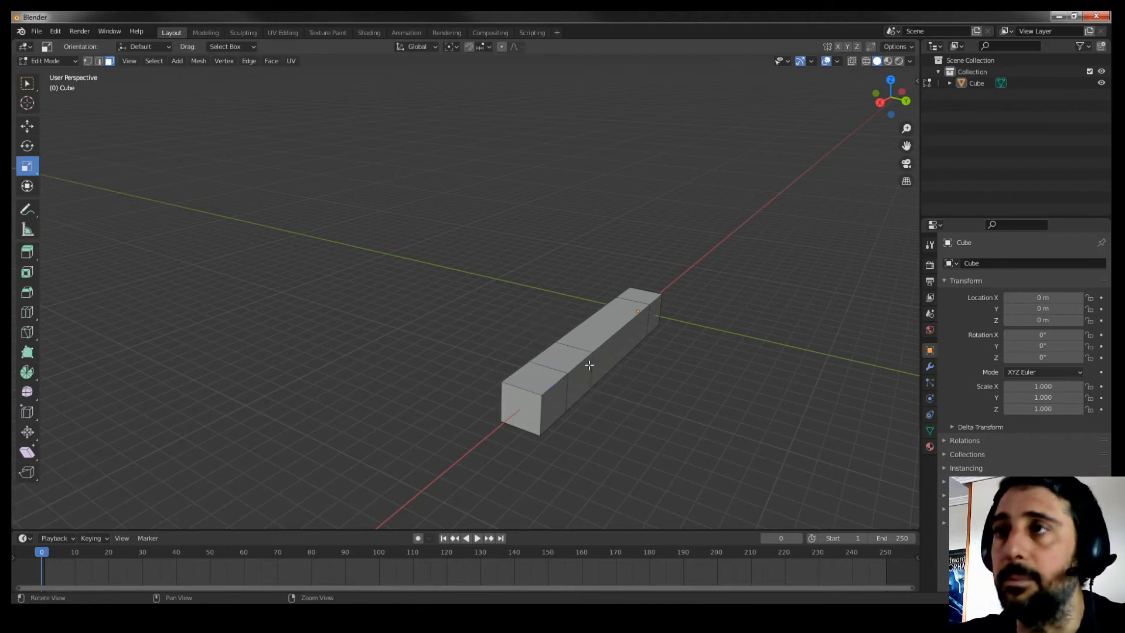
middle_click_drag(575, 376, 525, 391)
key("p")
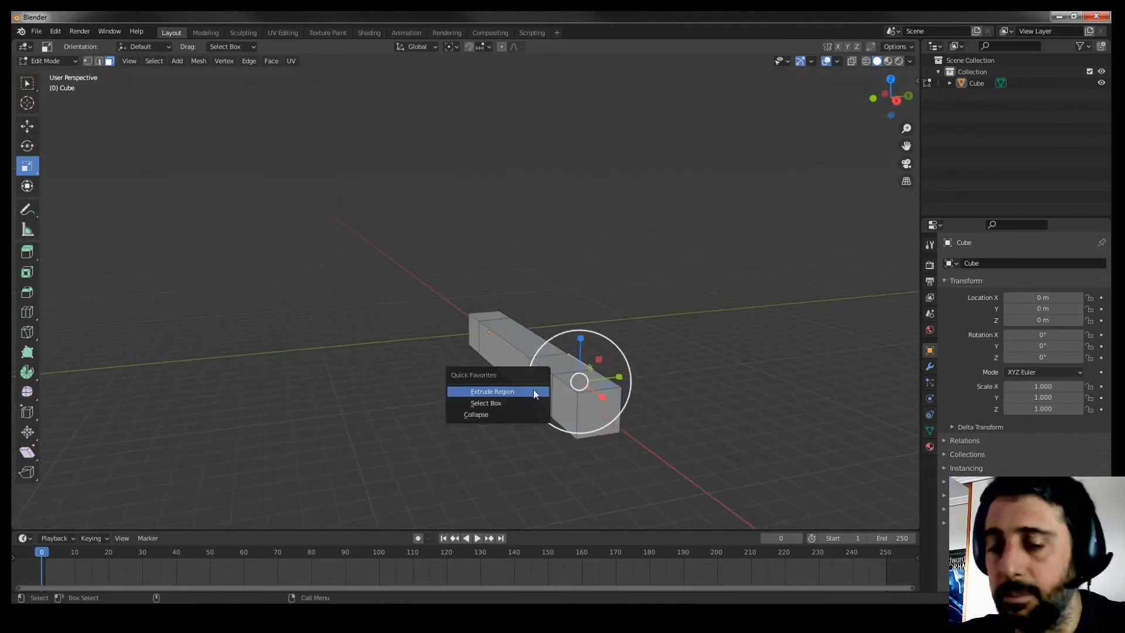
left_click(551, 391)
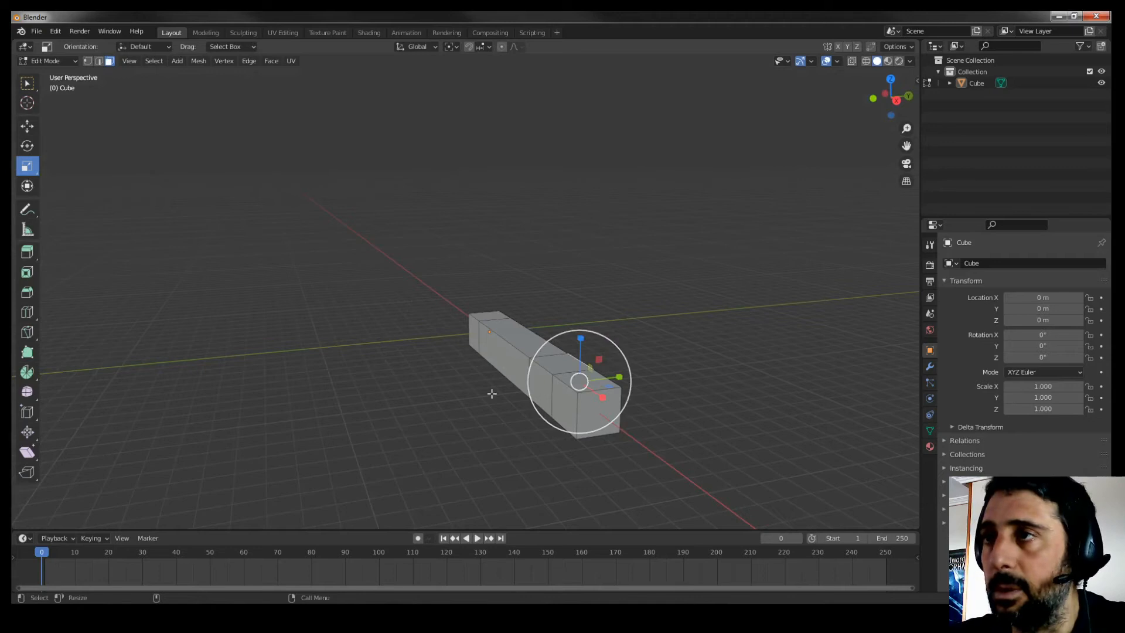
Activate the Select Box tool and select both Y side faces of the section next to the positive X end.
left_click(19, 86)
left_click(541, 382)
middle_click_drag(541, 382, 713, 463)
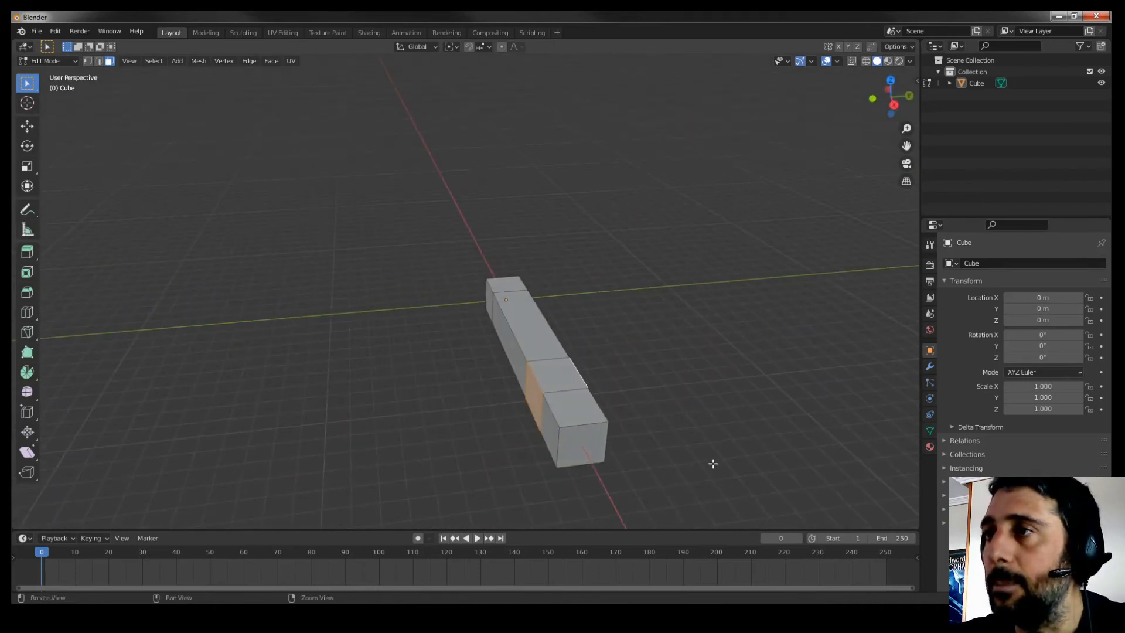
Set the transform pivot point to Individual Origins.
left_click(488, 47)
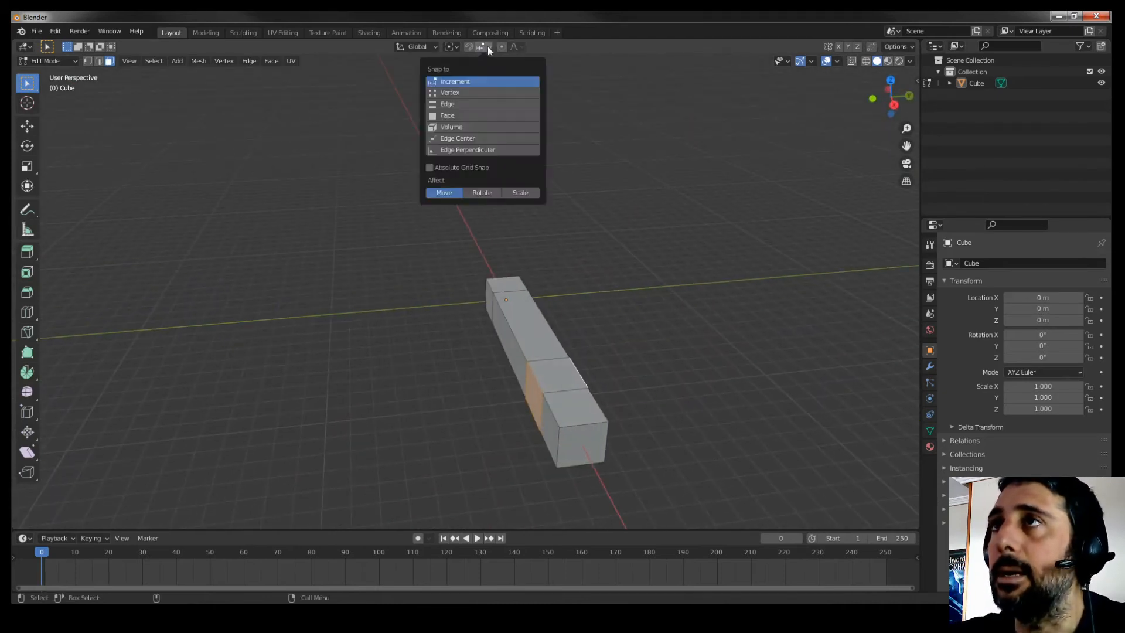
left_click(454, 47)
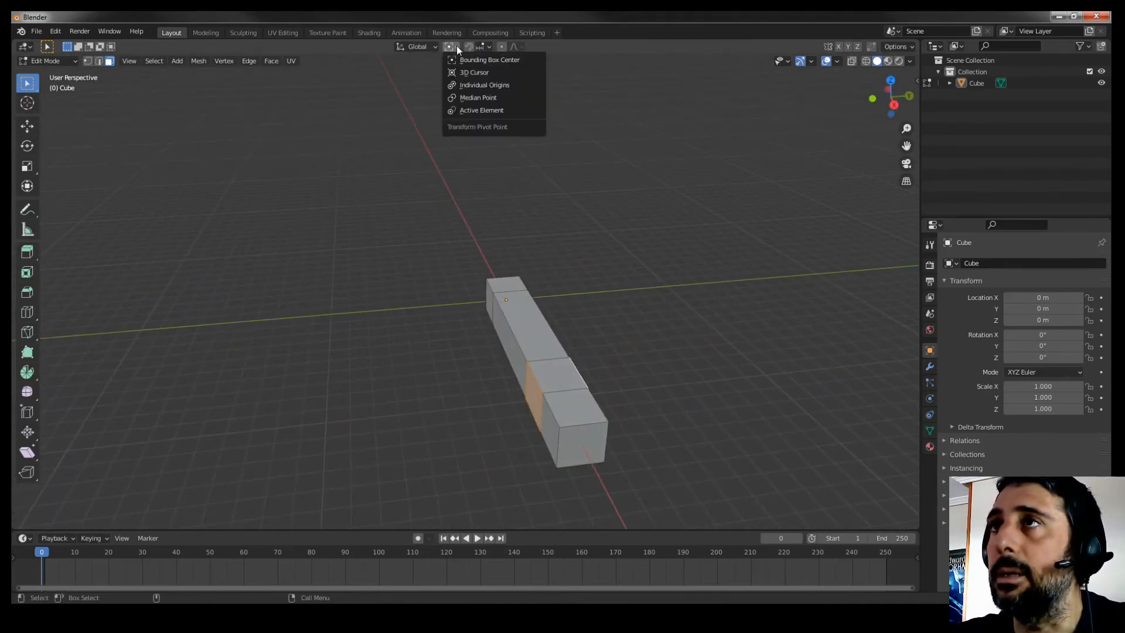
left_click(476, 86)
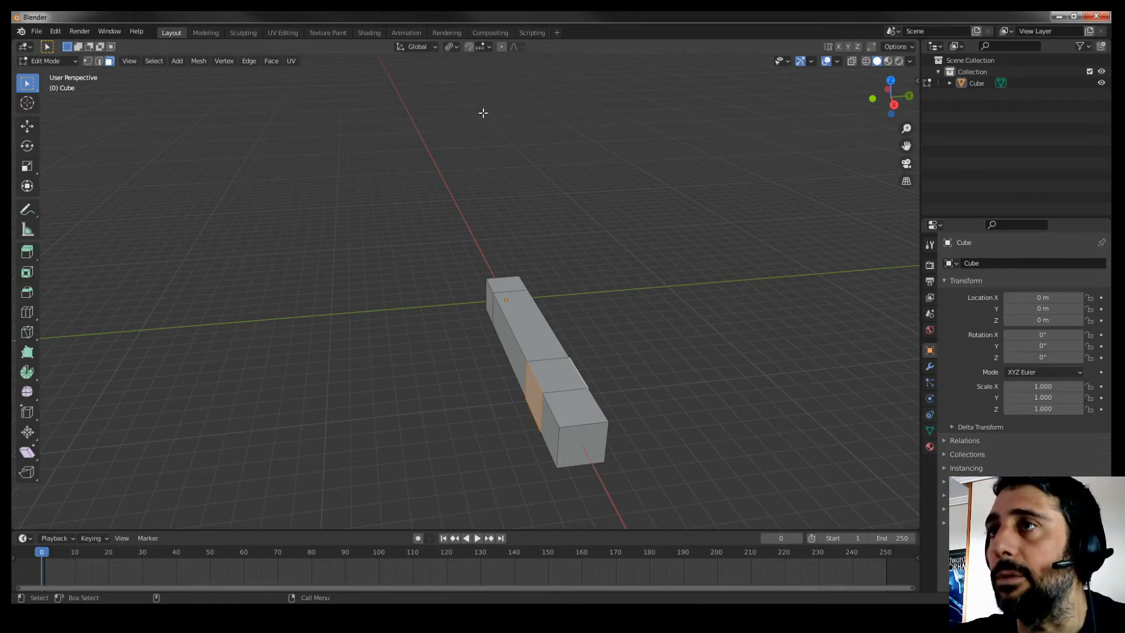
Extrude both selected side faces outward in opposite directions by about 4.26 m to form a cross.
middle_click_drag(596, 311, 630, 299)
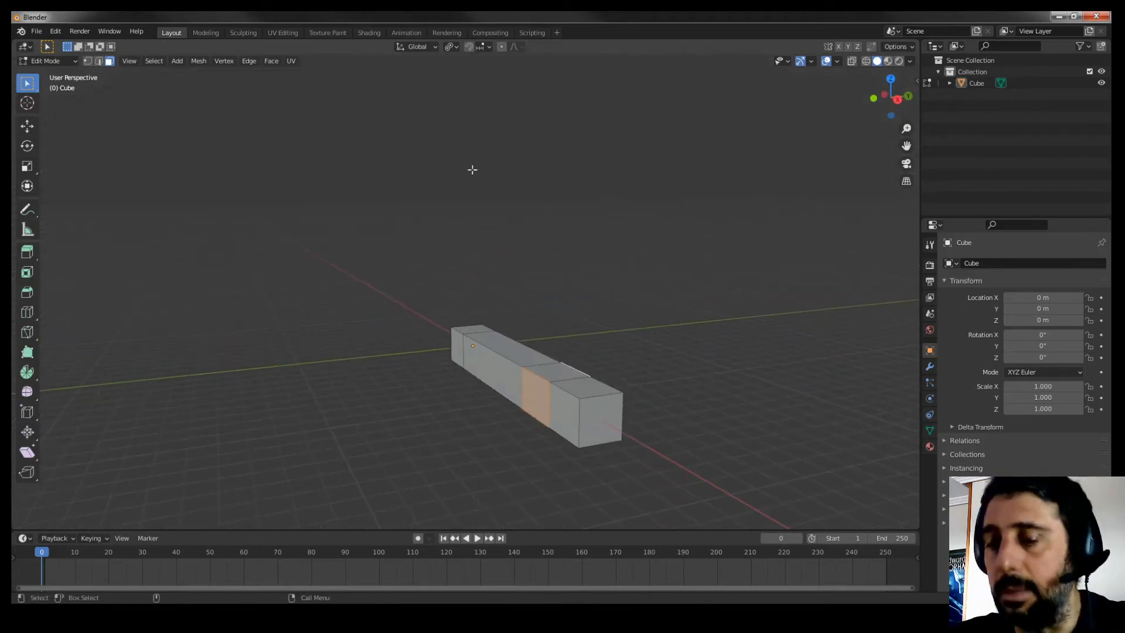
left_click(273, 61)
left_click(285, 75)
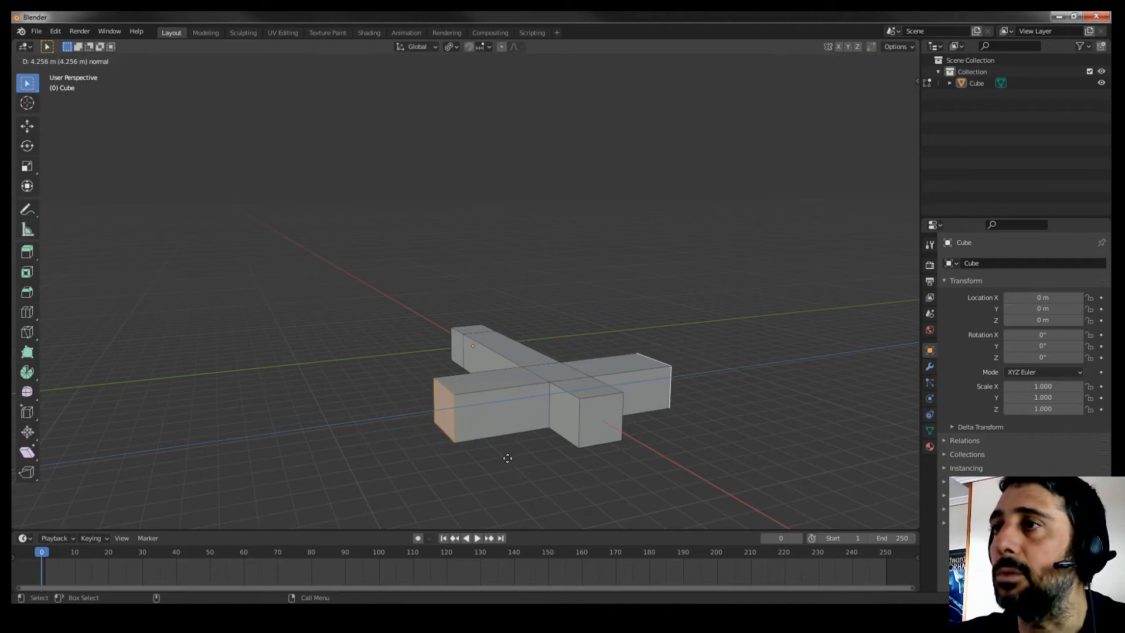
left_click(506, 455)
Select the negative Y side face of the block's longest section and switch to vertex select mode.
middle_click_drag(505, 455, 221, 152)
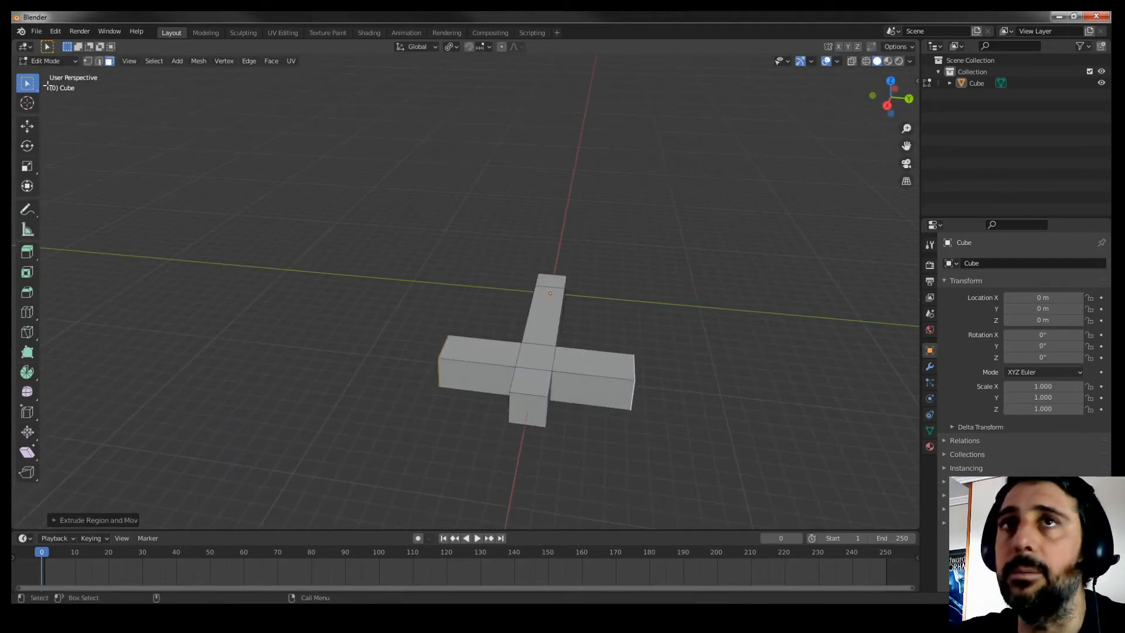
scroll(707, 389, "up", 2)
middle_click_drag(707, 389, 728, 392)
middle_click_drag(264, 193, 575, 384)
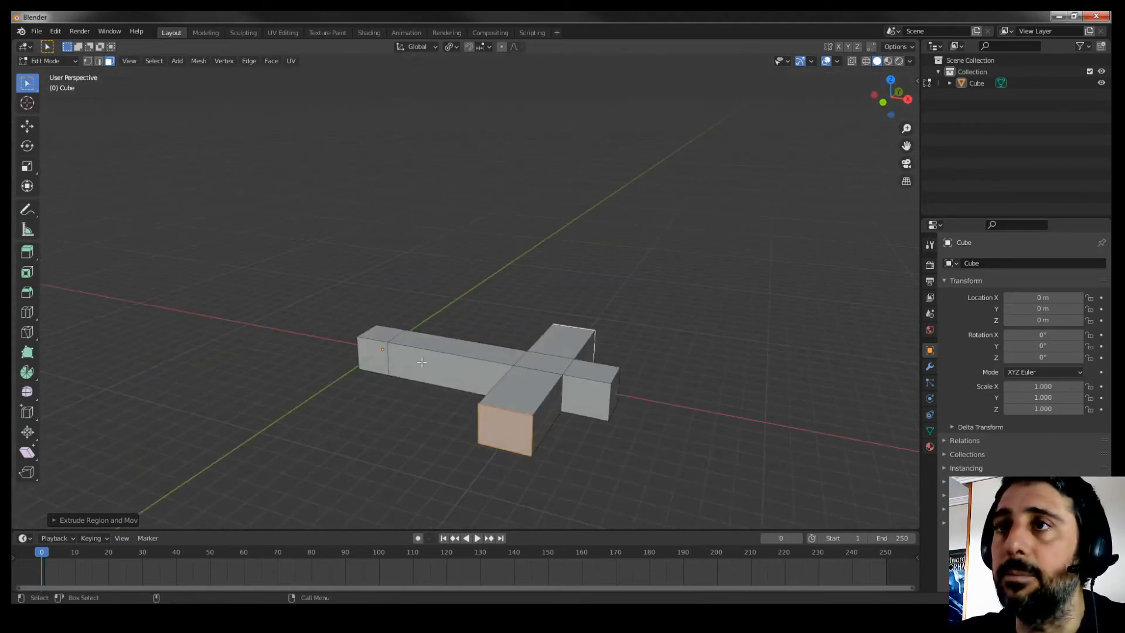
left_click(422, 362)
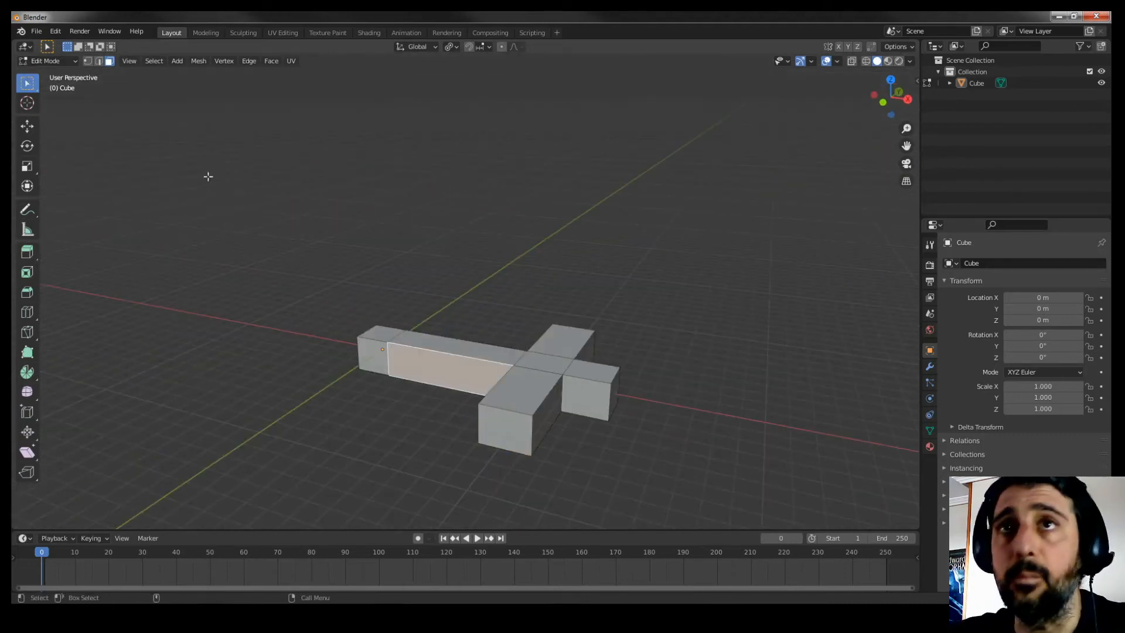
left_click(88, 61)
middle_click_drag(442, 311, 425, 309)
middle_click_drag(636, 451, 554, 409)
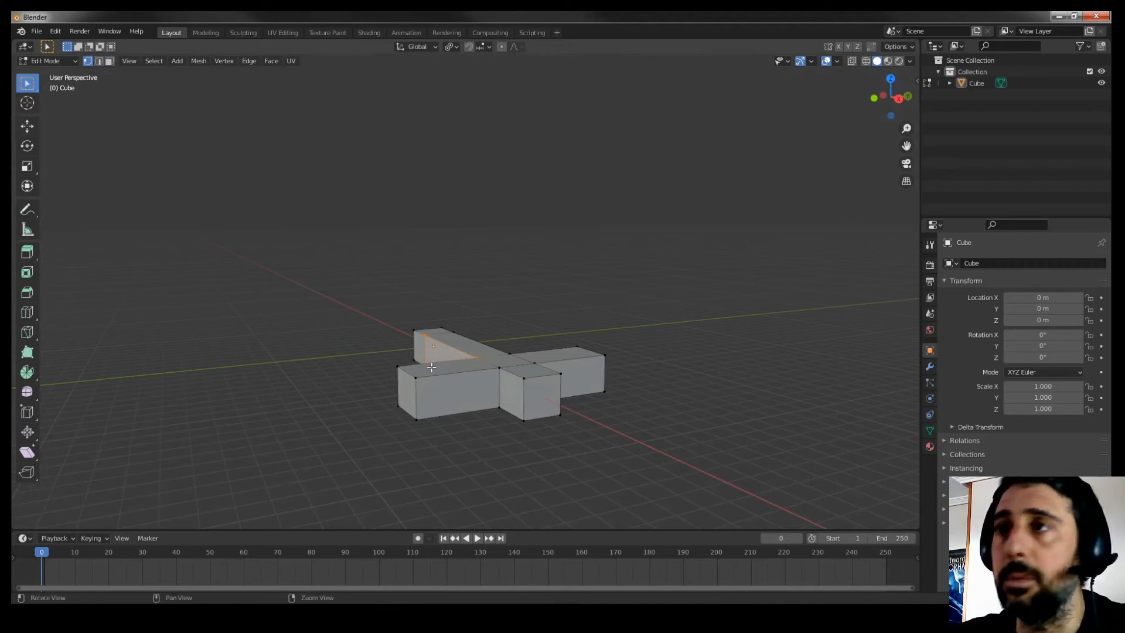
scroll(431, 407, "up", 1)
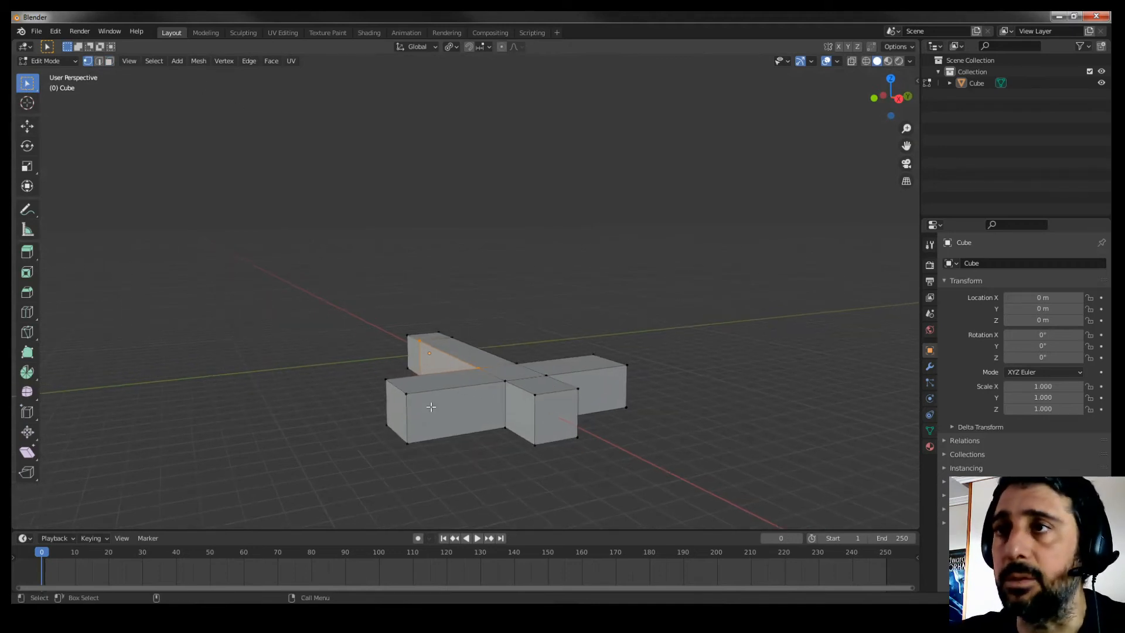
Extrude the upper corner vertex on the negative X side of the negative Y arm's end, leaving the new vertex in place.
middle_click_drag(354, 394, 398, 182)
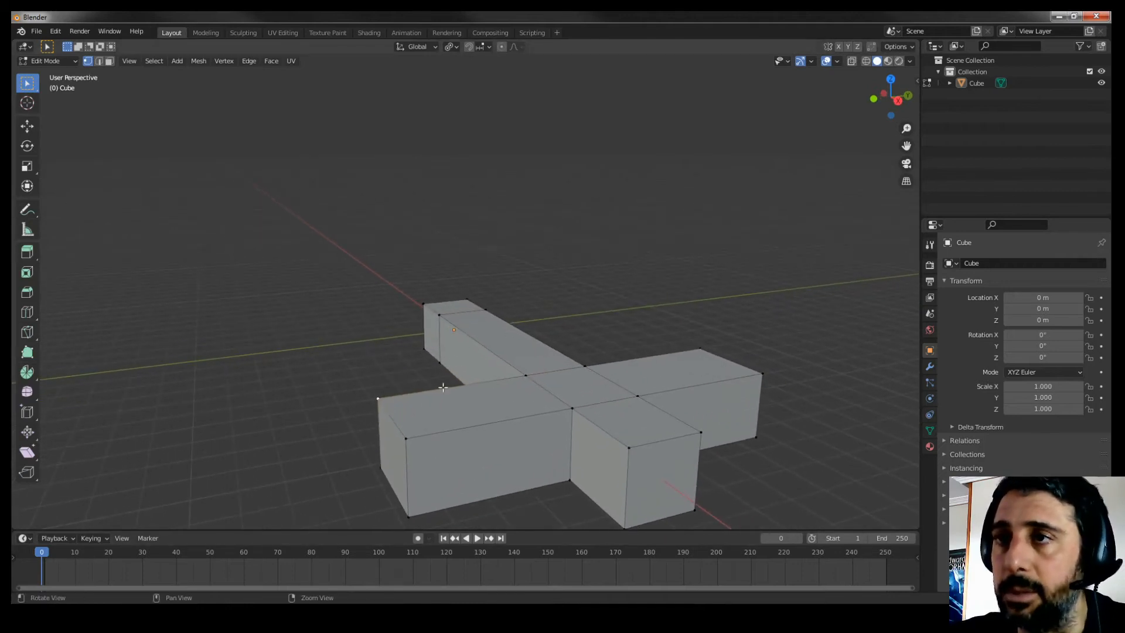
left_click(224, 61)
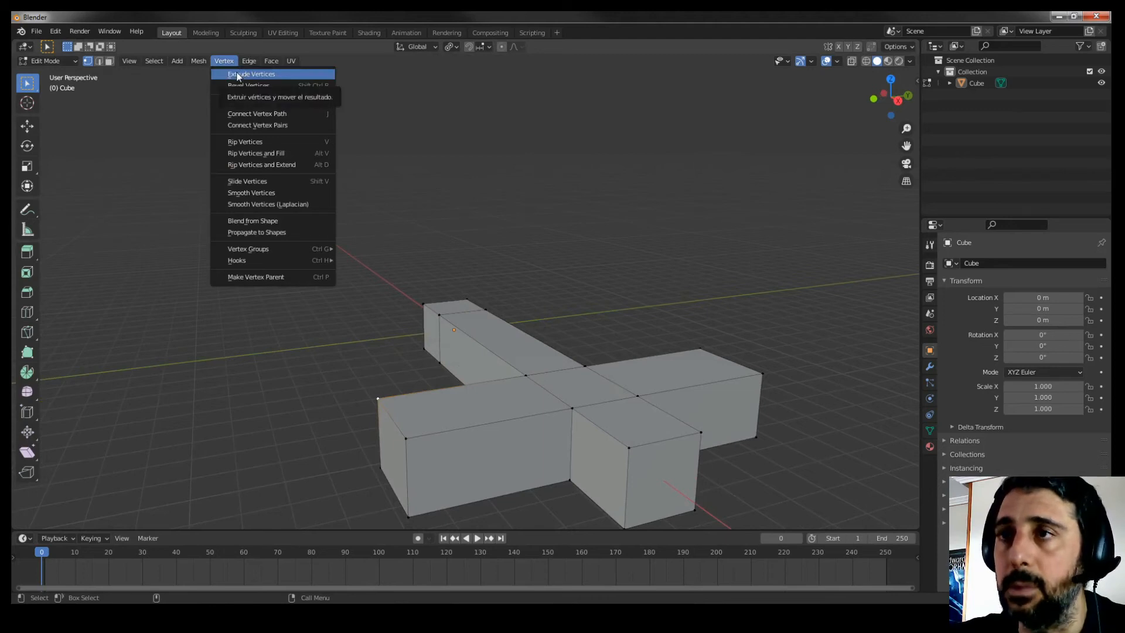
left_click(237, 75)
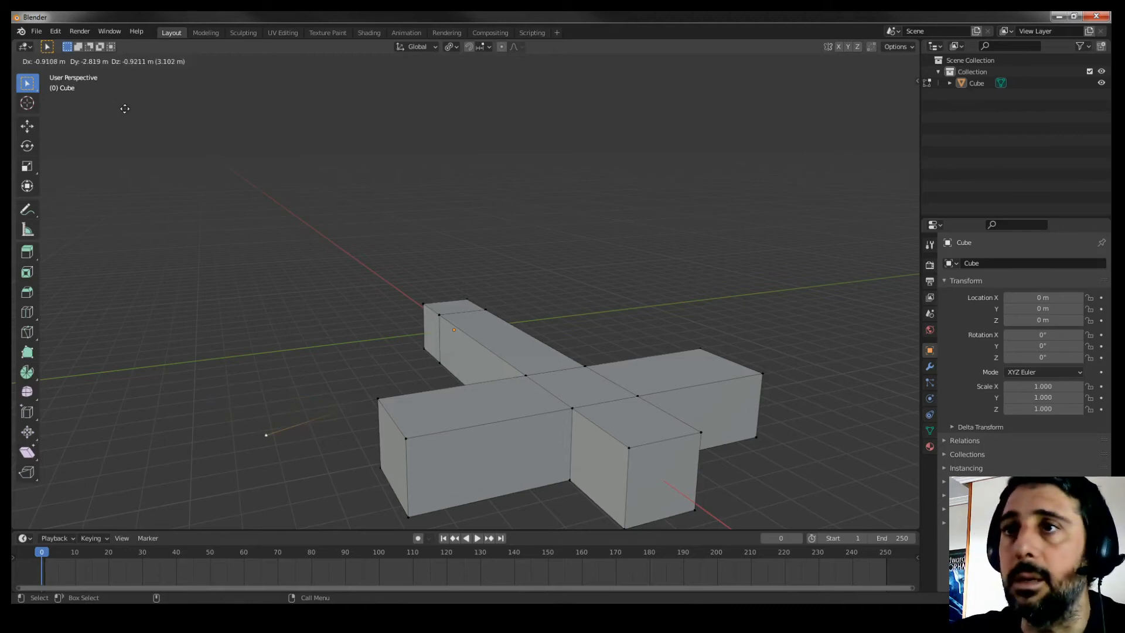
right_click(125, 108)
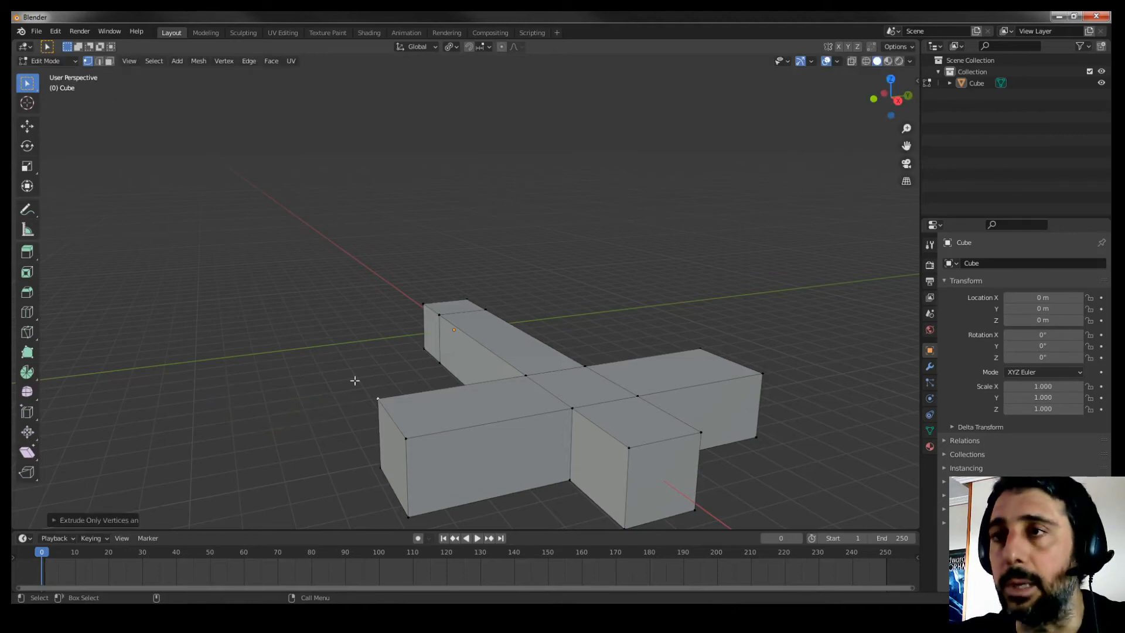
Move the extruded vertex away from the arm in the negative Y direction with the Move tool and adjust its position.
key("shift+space")
key("g")
left_click_drag(421, 390, 356, 401)
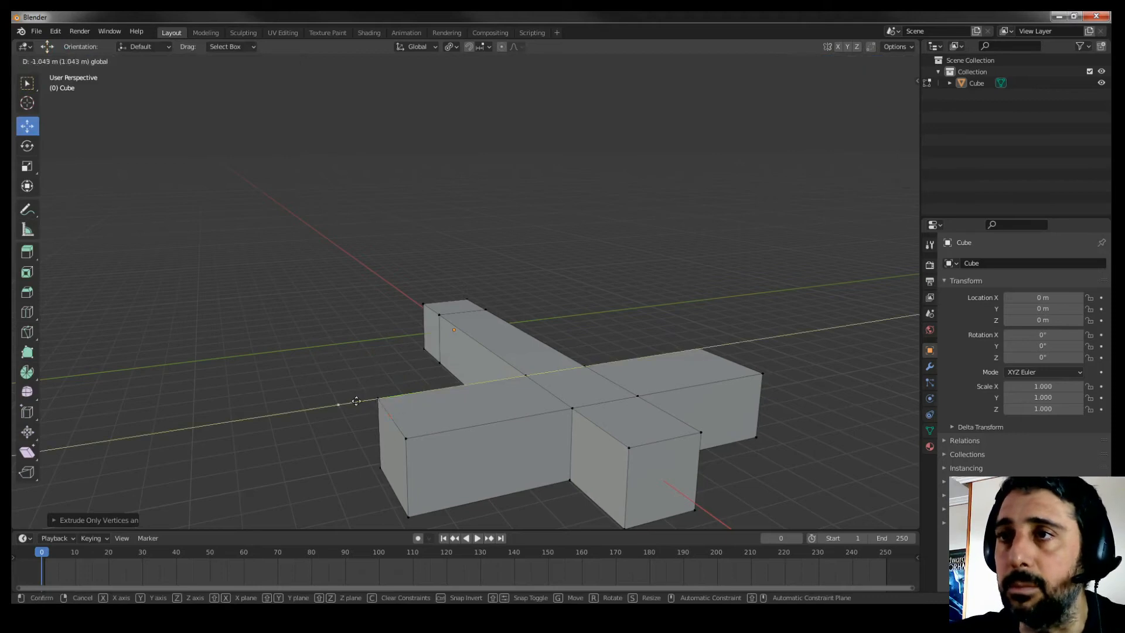
left_click_drag(254, 406, 246, 406)
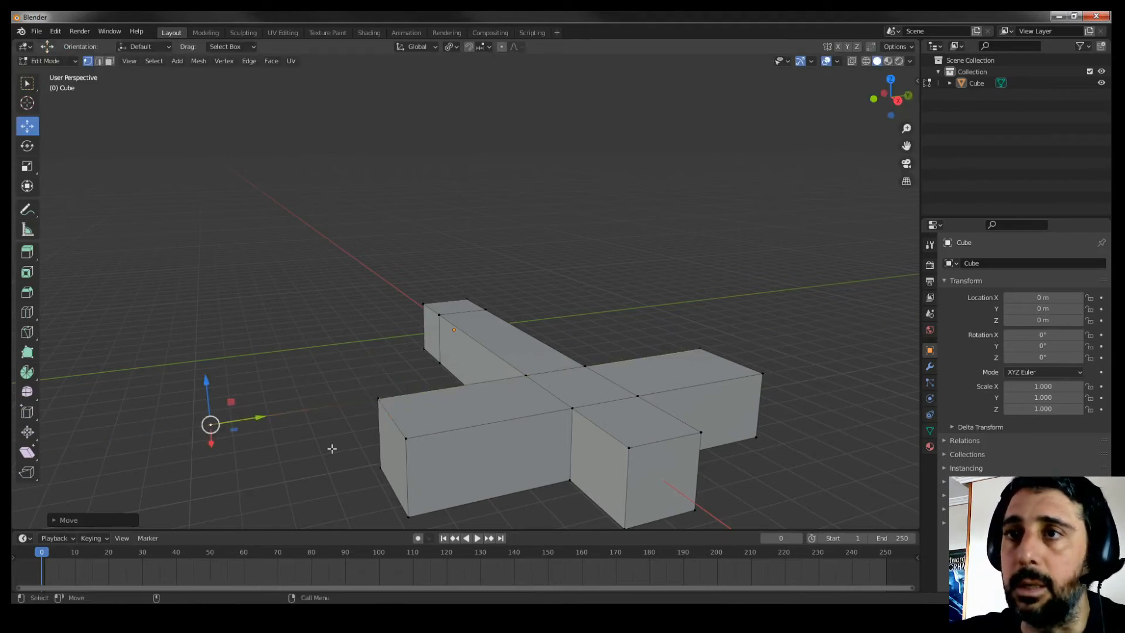
mouse_move(264, 465)
middle_mouse_down()
mouse_move(307, 490)
mouse_move(270, 455)
middle_mouse_up()
left_click_drag(232, 413, 239, 373)
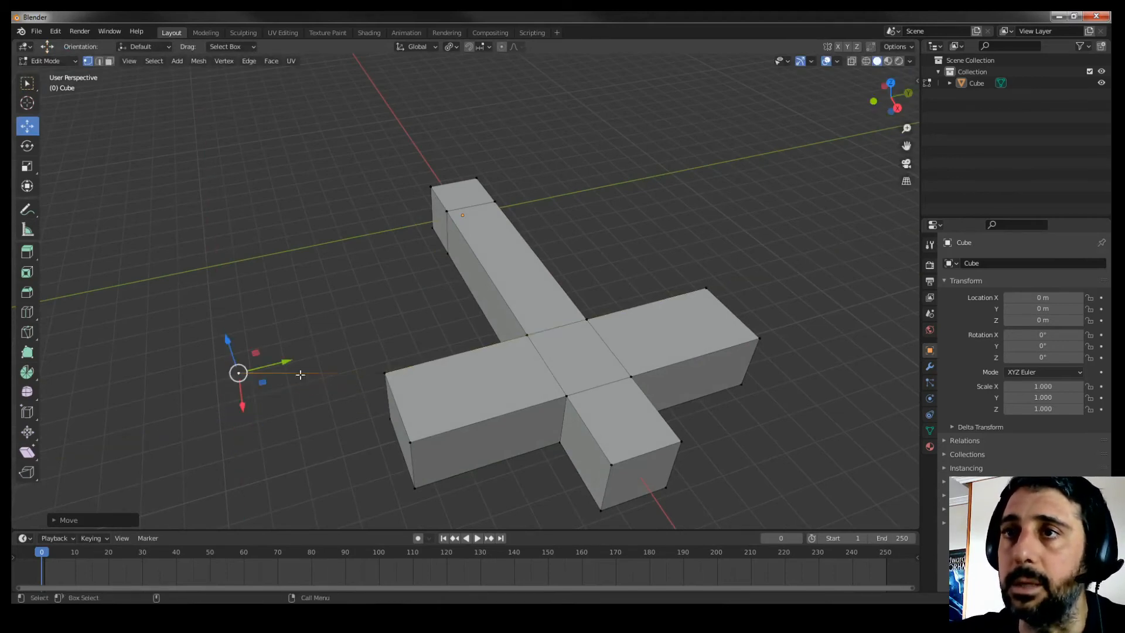
Switch to edge select mode, select the loose edge leading from the arm's corner, and extrude it in place.
key("w")
middle_click_drag(269, 212, 299, 359)
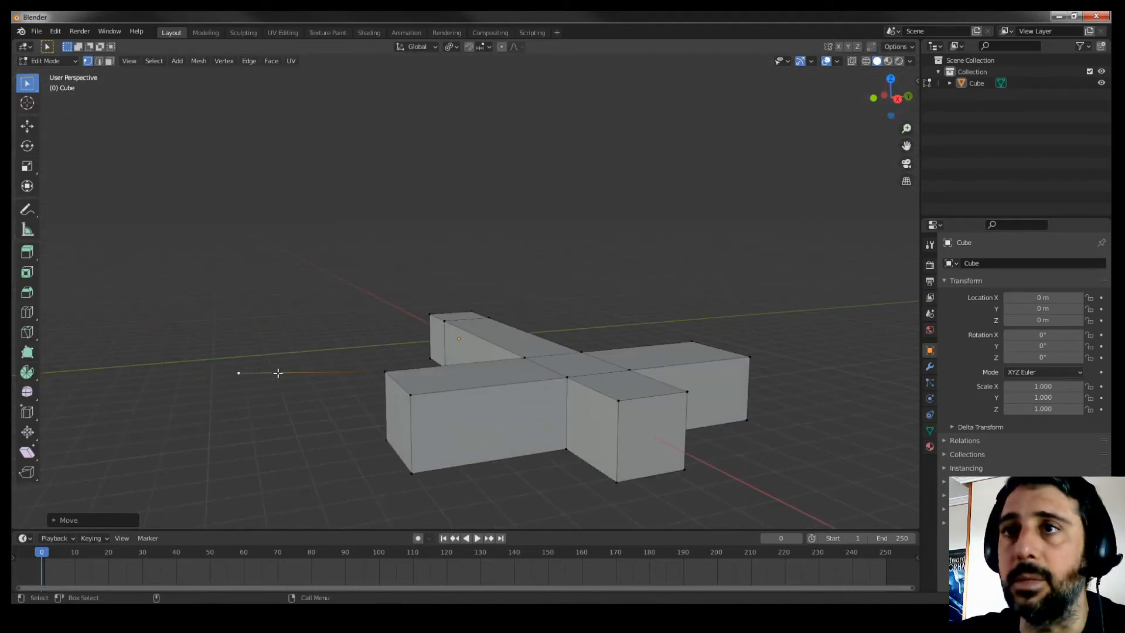
left_click(100, 60)
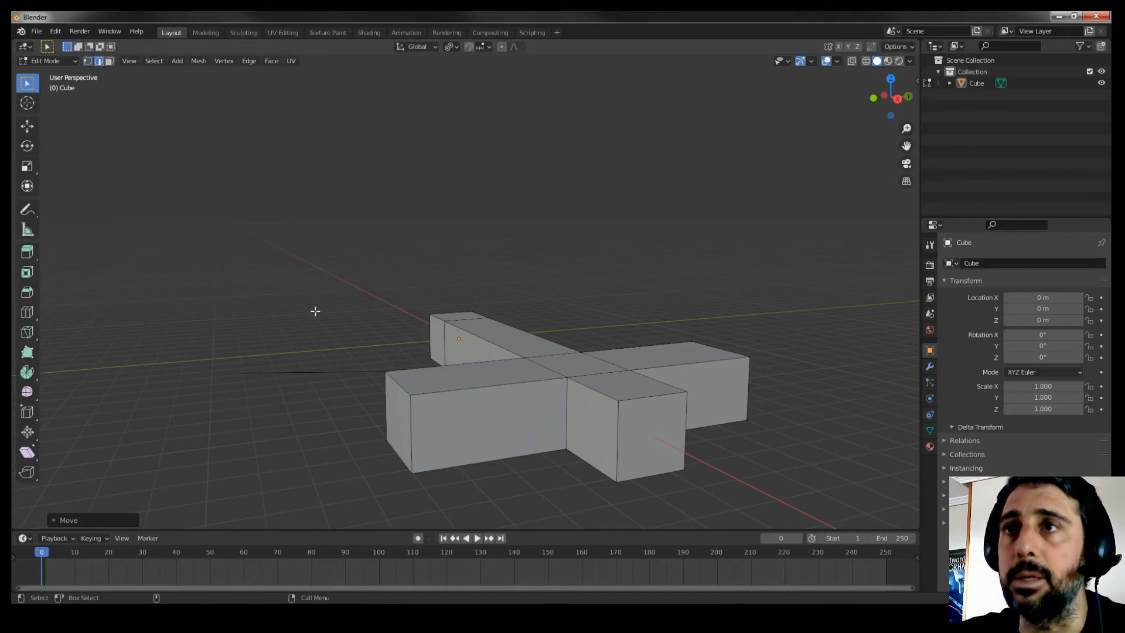
left_click(304, 372)
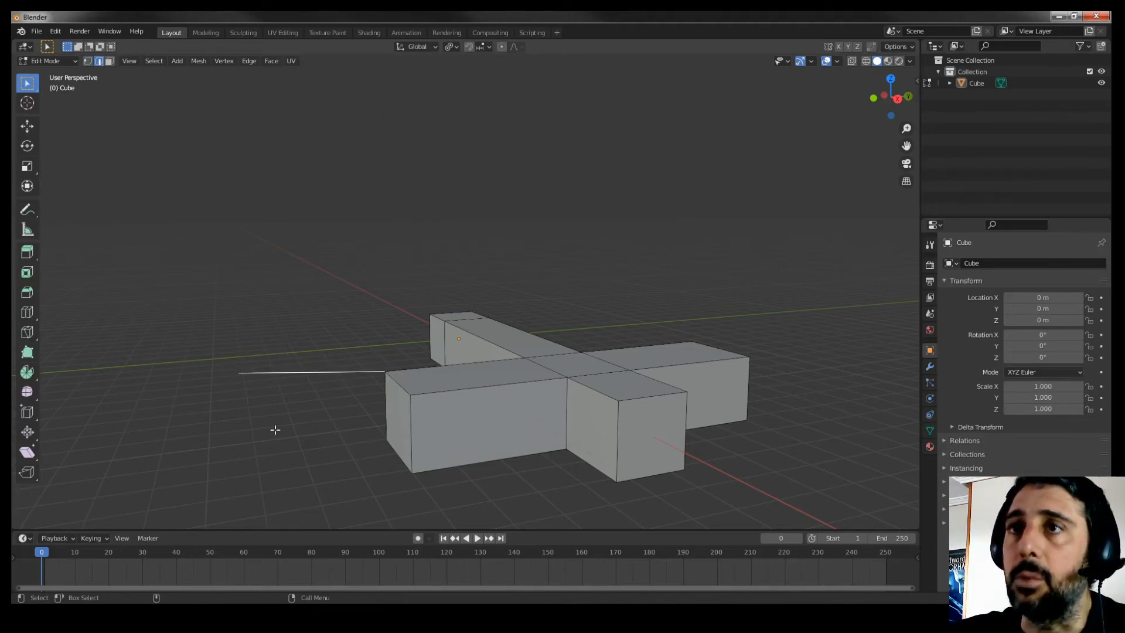
left_click(252, 63)
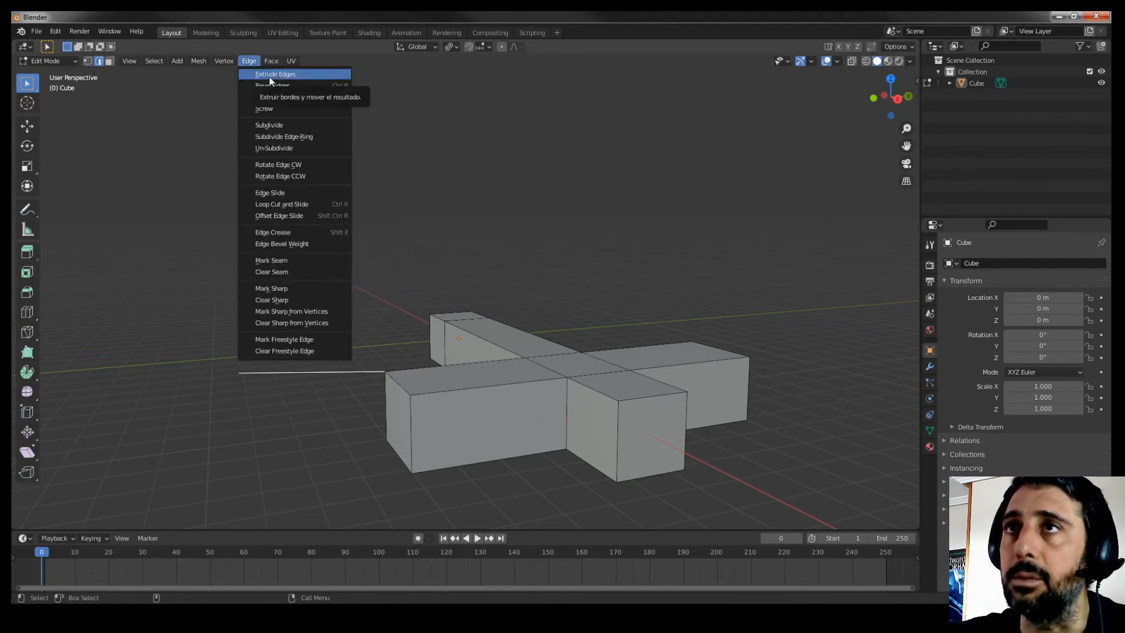
left_click(268, 77)
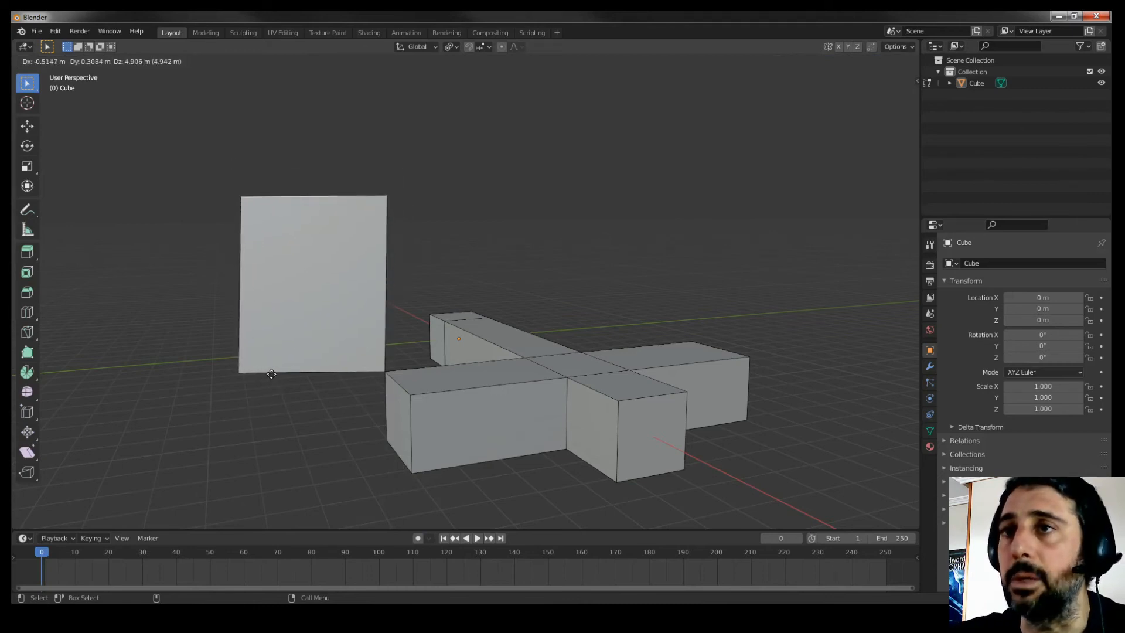
right_click(271, 374)
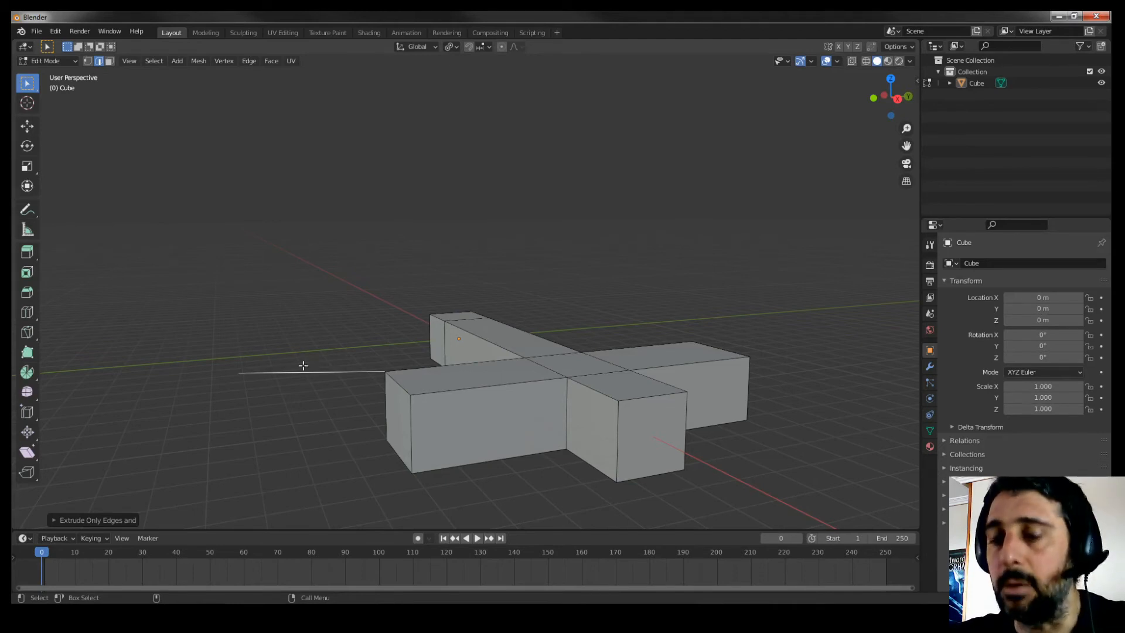
Move the extruded edge straight up along Z to form a vertical plane, and deselect it.
key("shift+space")
key("g")
left_click_drag(311, 321, 313, 181)
middle_click_drag(433, 269, 682, 284)
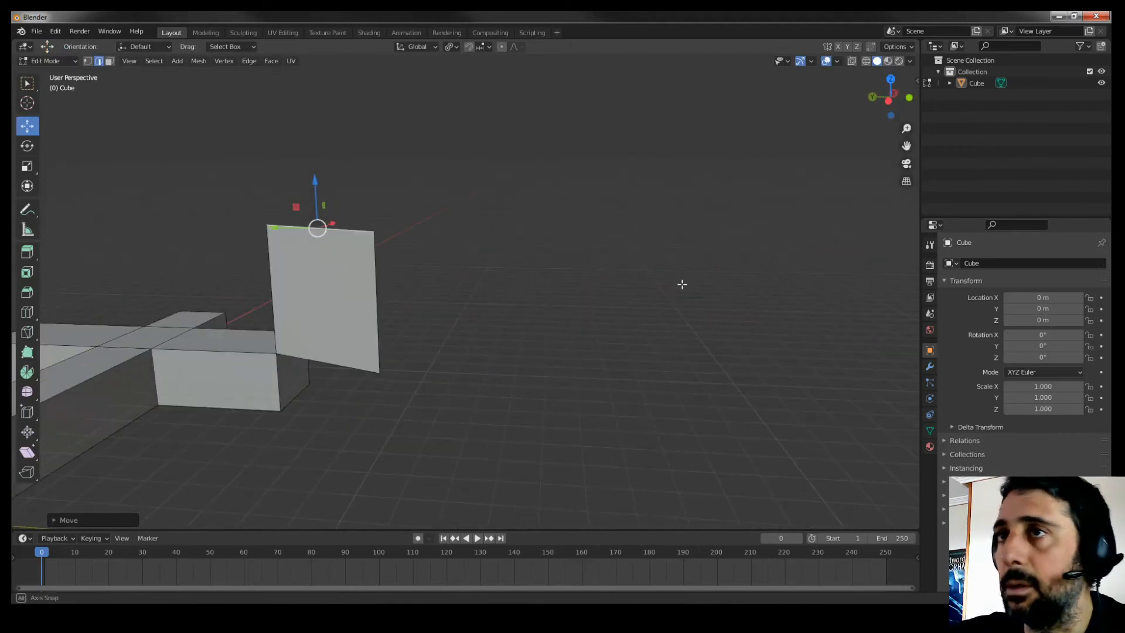
left_click(573, 332)
middle_click_drag(385, 346, 508, 344)
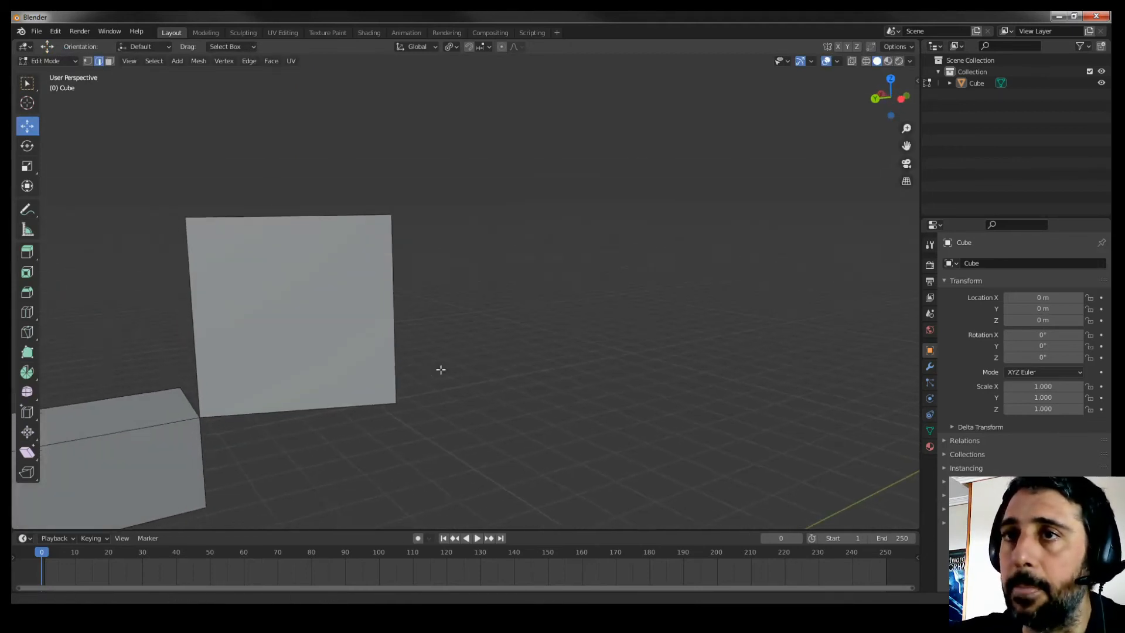
middle_click_drag(441, 369, 452, 415)
middle_click_drag(535, 409, 395, 383)
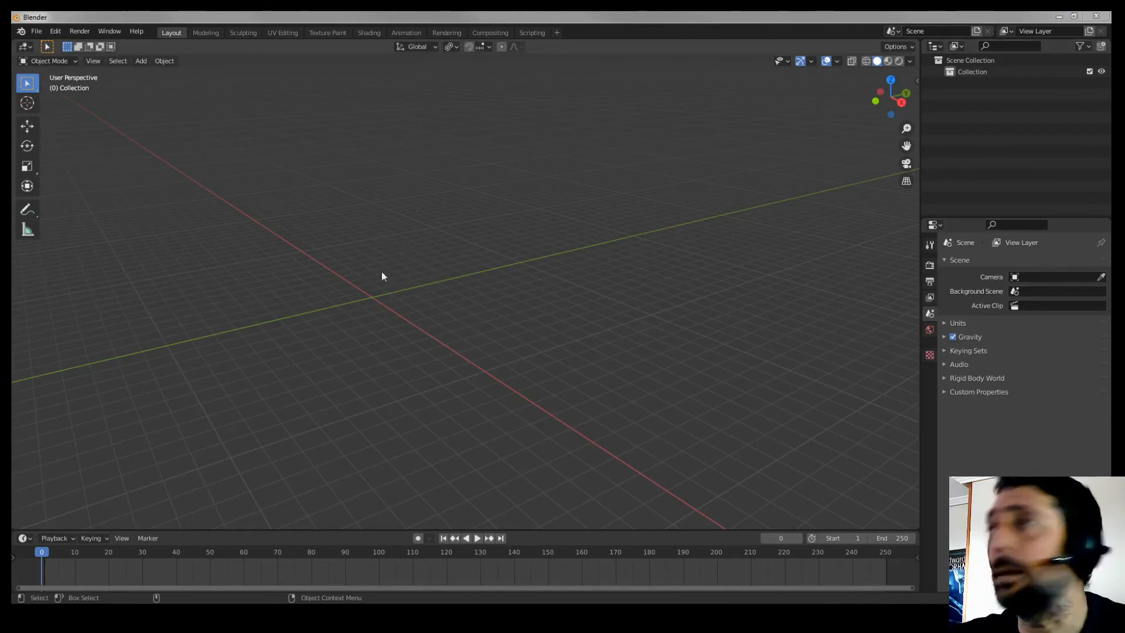
Add a cube mesh to the empty scene.
left_click(343, 245)
middle_click_drag(354, 287, 453, 304, "ctrl")
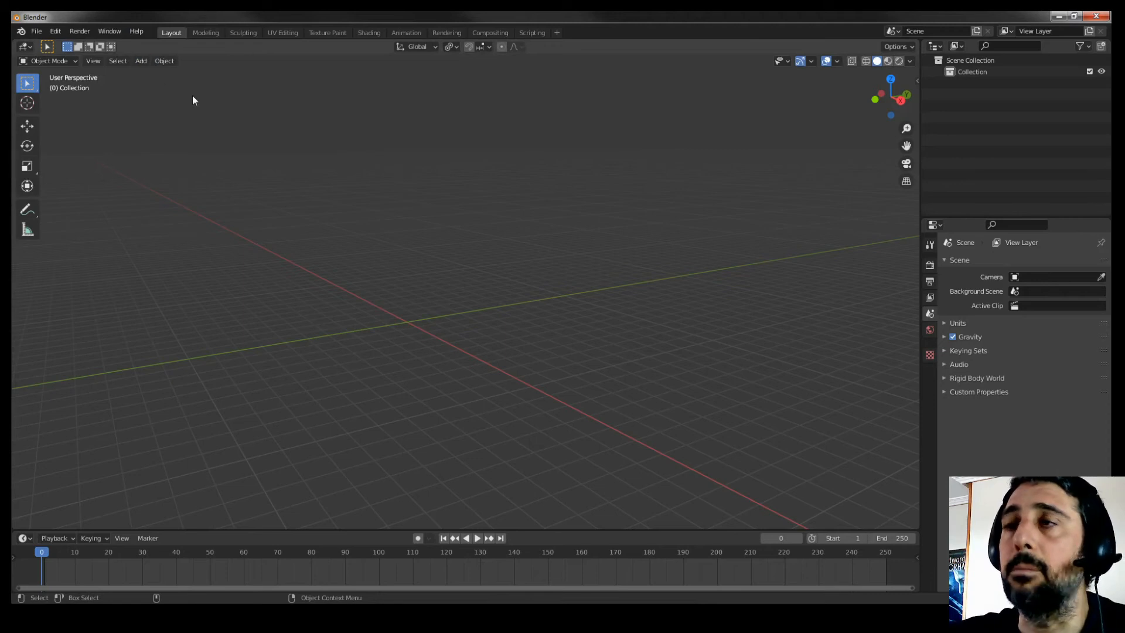
left_click(163, 62)
mouse_move(143, 62)
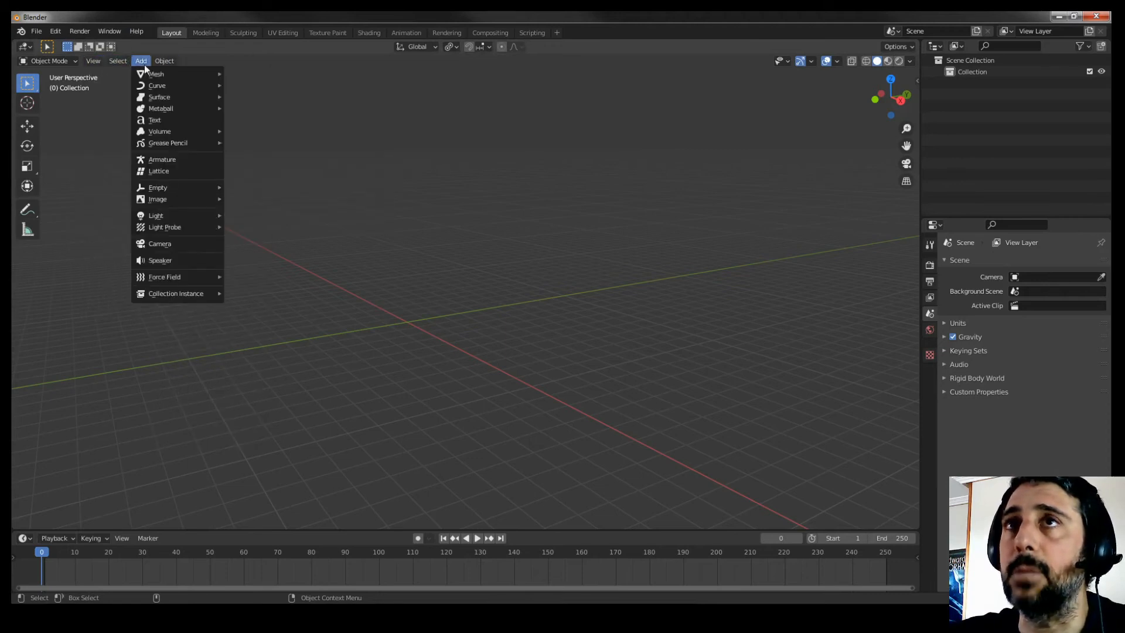
mouse_move(188, 76)
left_click(248, 84)
Enter Edit Mode on the new cube, clear the selection, and use edge select mode.
middle_click_drag(351, 340, 489, 346)
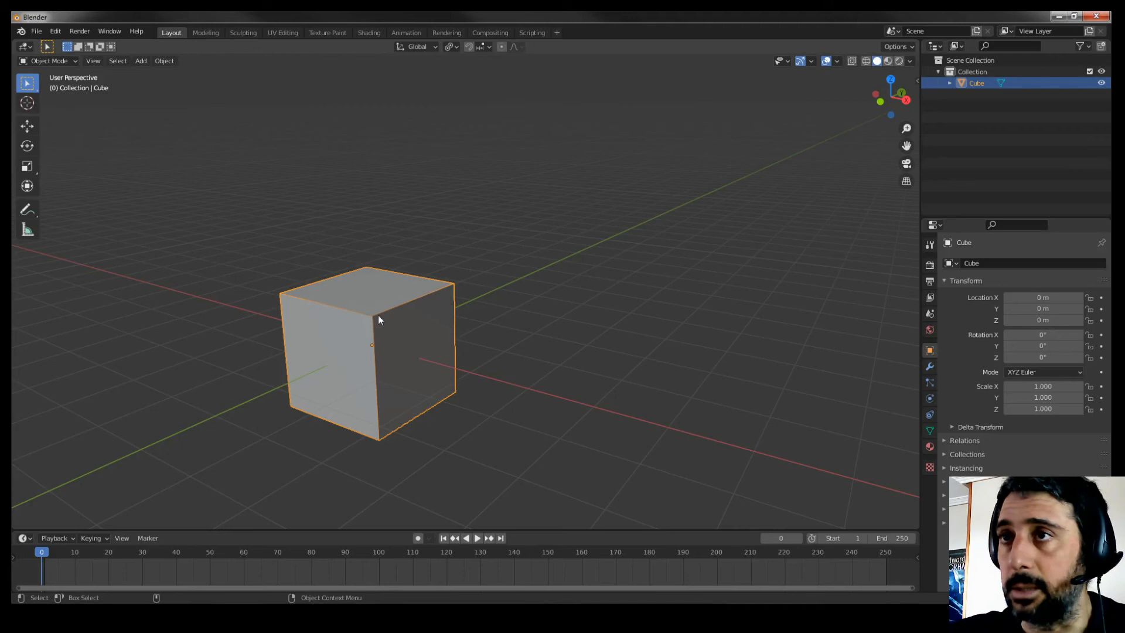
middle_click_drag(389, 318, 502, 301, "ctrl")
middle_click_drag(458, 336, 456, 329, "ctrl")
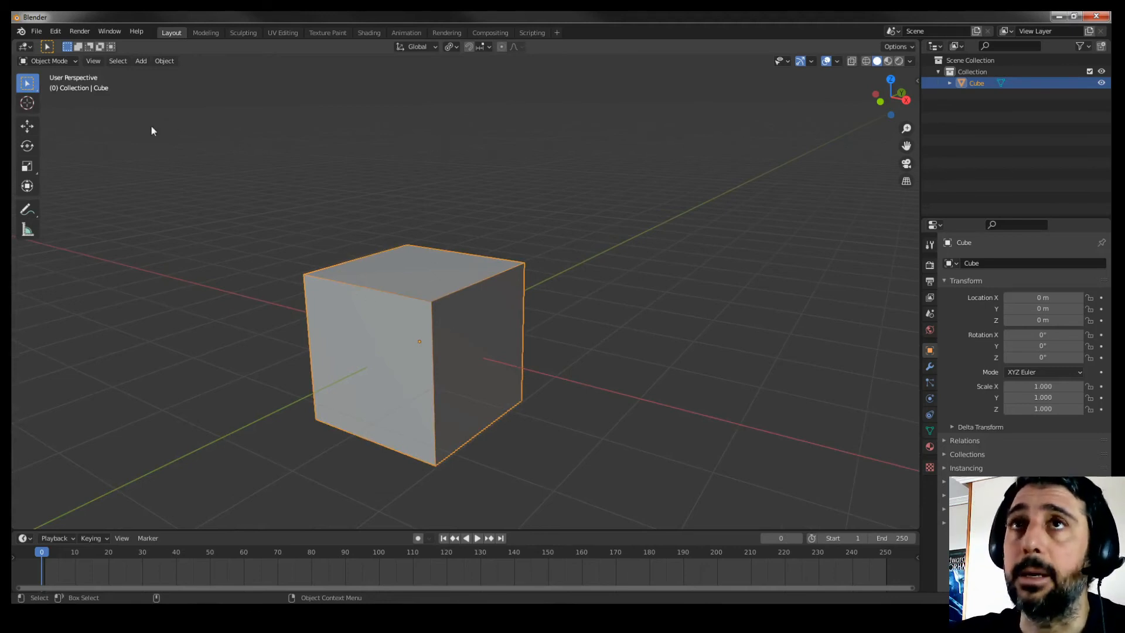
key("ctrl+Tab")
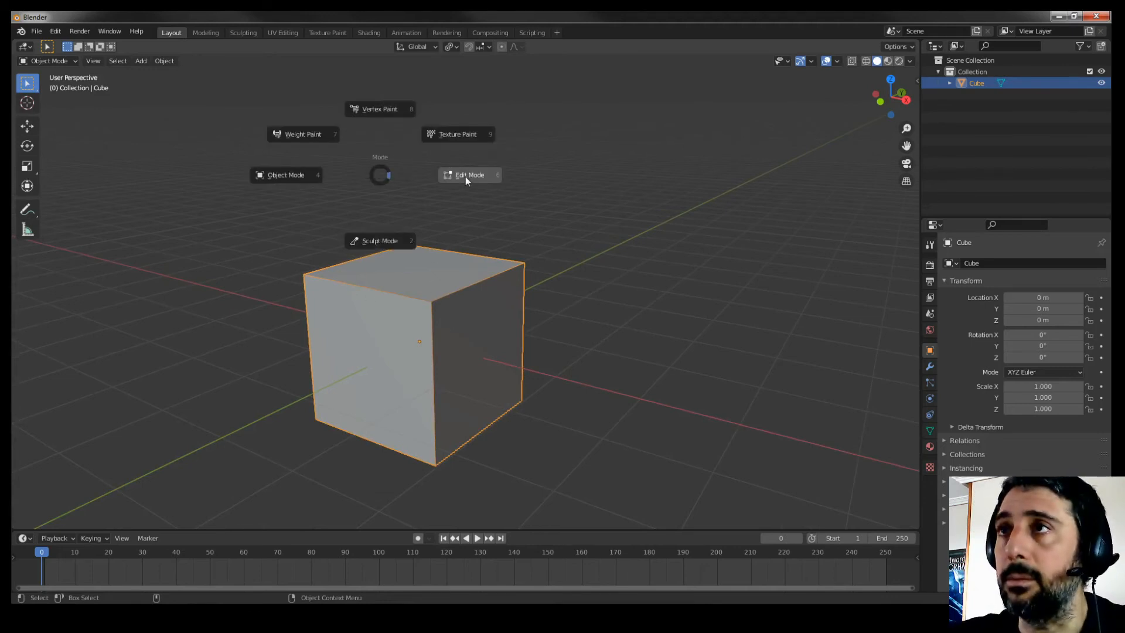
left_click(465, 177)
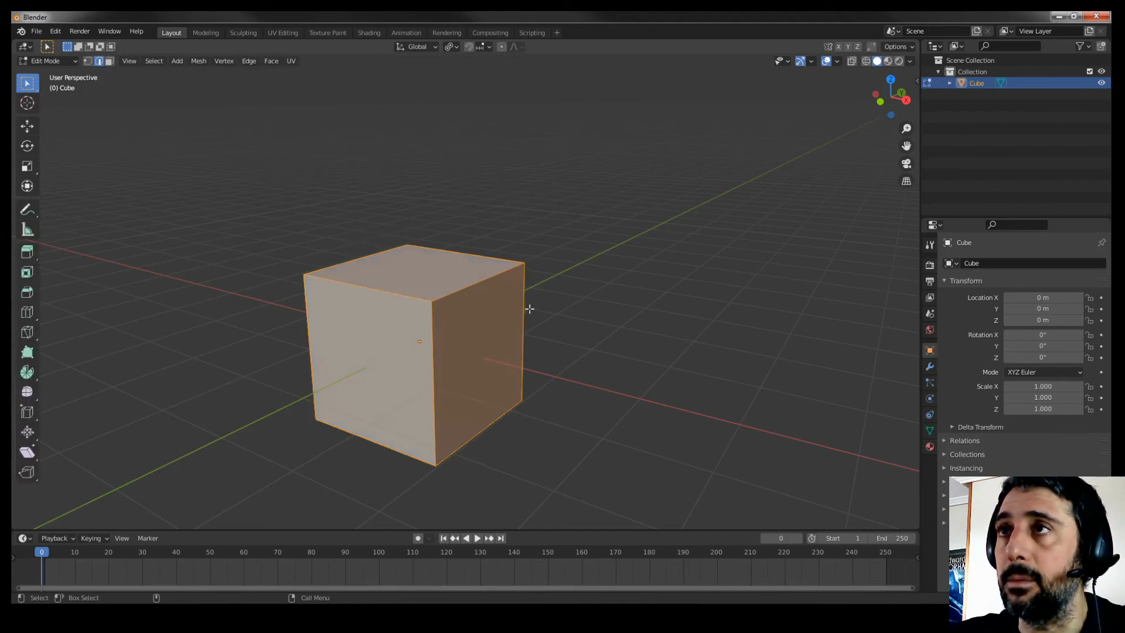
left_click(87, 61)
left_click(277, 139)
left_click(98, 61)
Bevel the cube's top edge on the positive X side with a width of about 0.688 m.
scroll(521, 301, "up", 1)
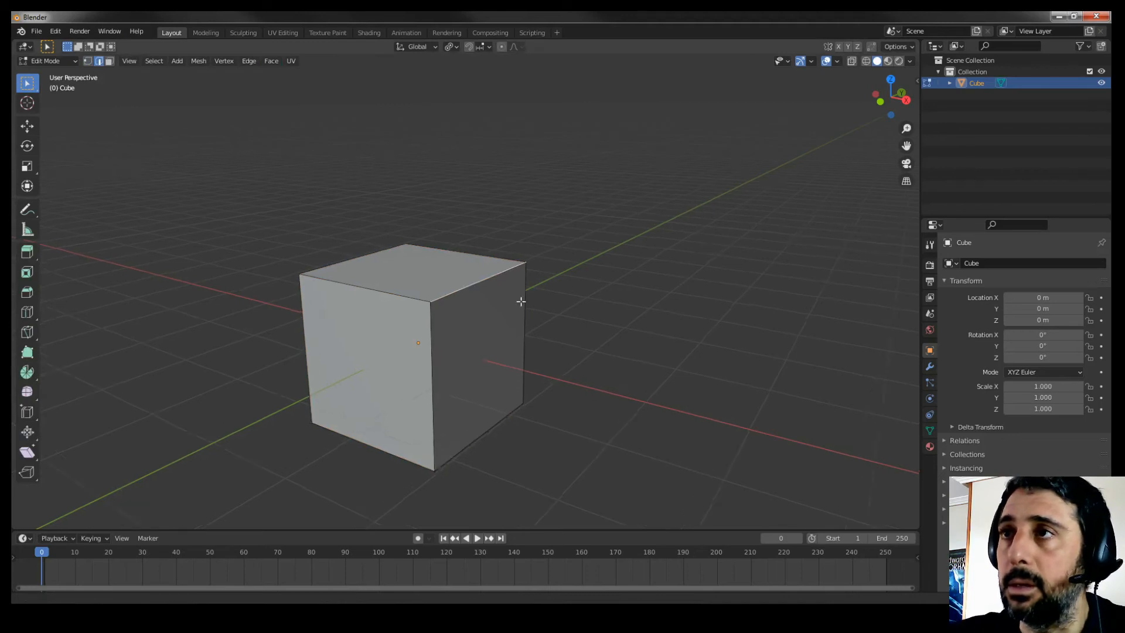
scroll(521, 301, "up", 2)
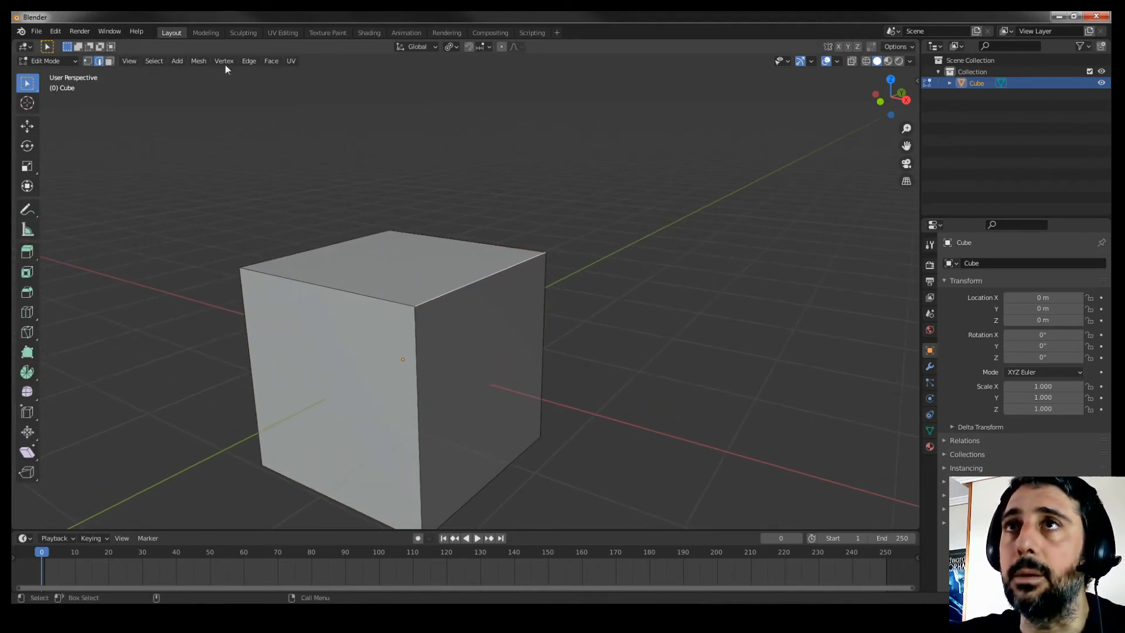
left_click(253, 60)
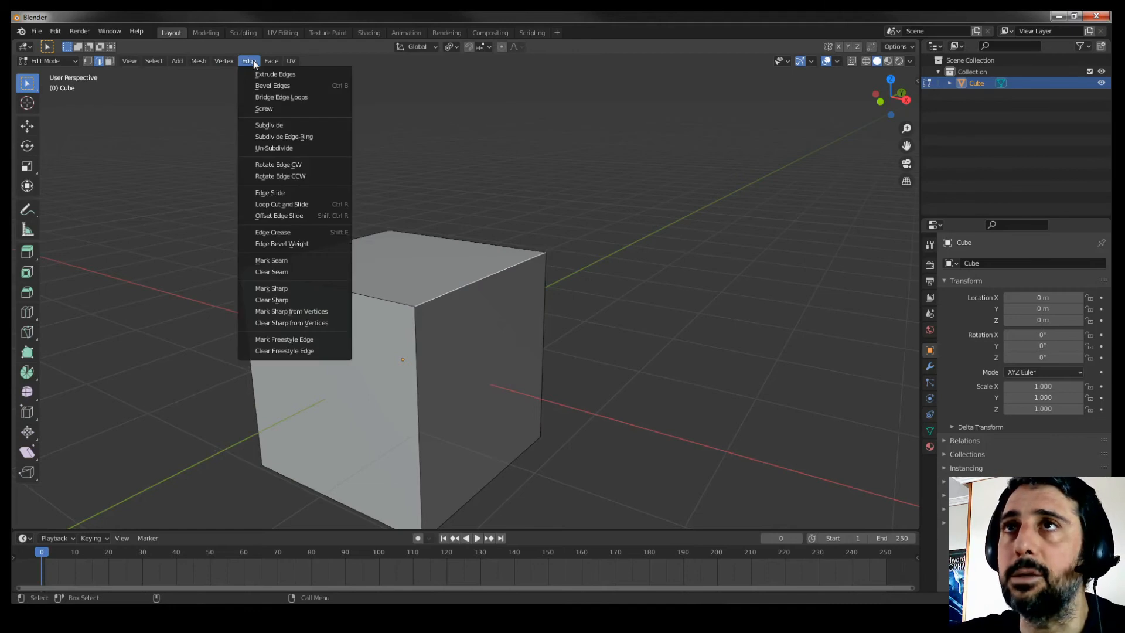
left_click(292, 85)
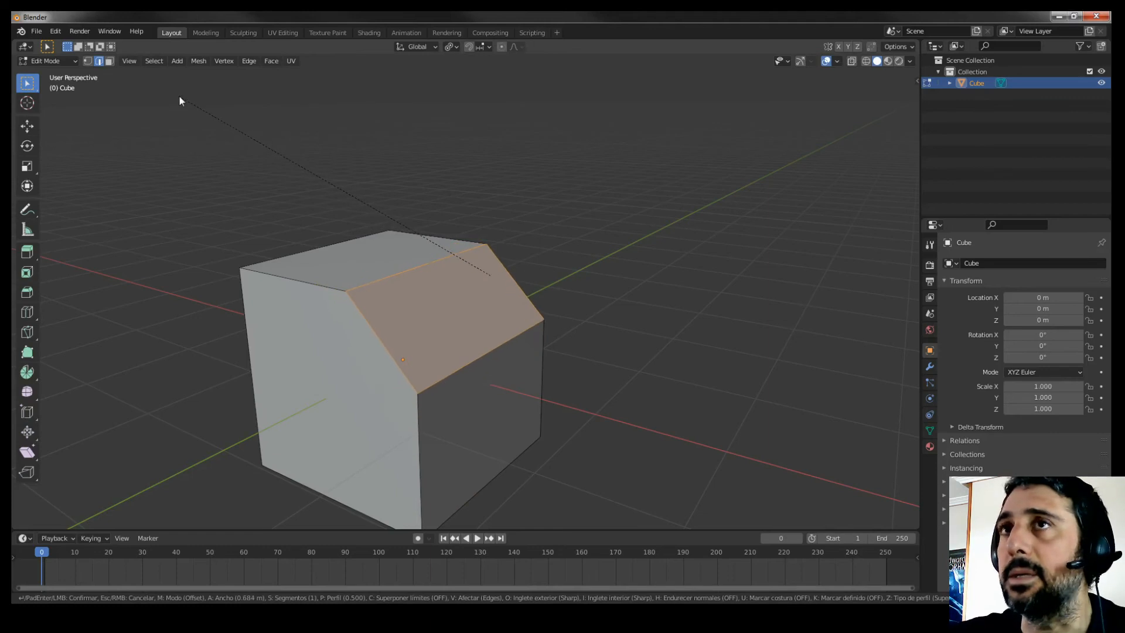
left_click(178, 96)
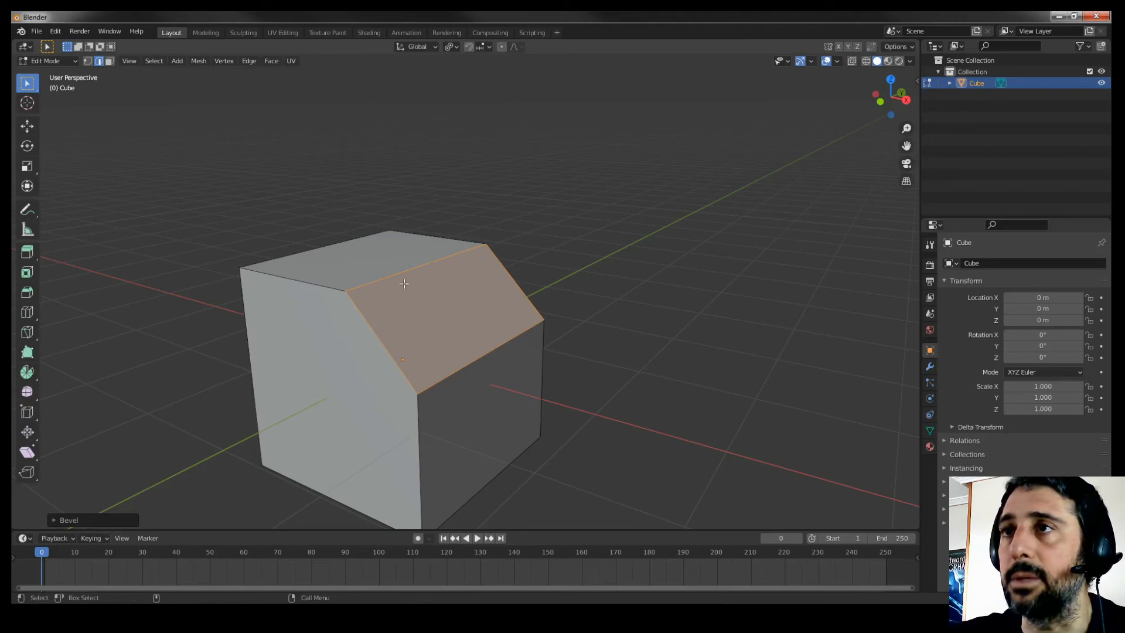
Round the edge bevel by increasing it to 5 segments, and undo the whole bevel.
left_click(75, 520)
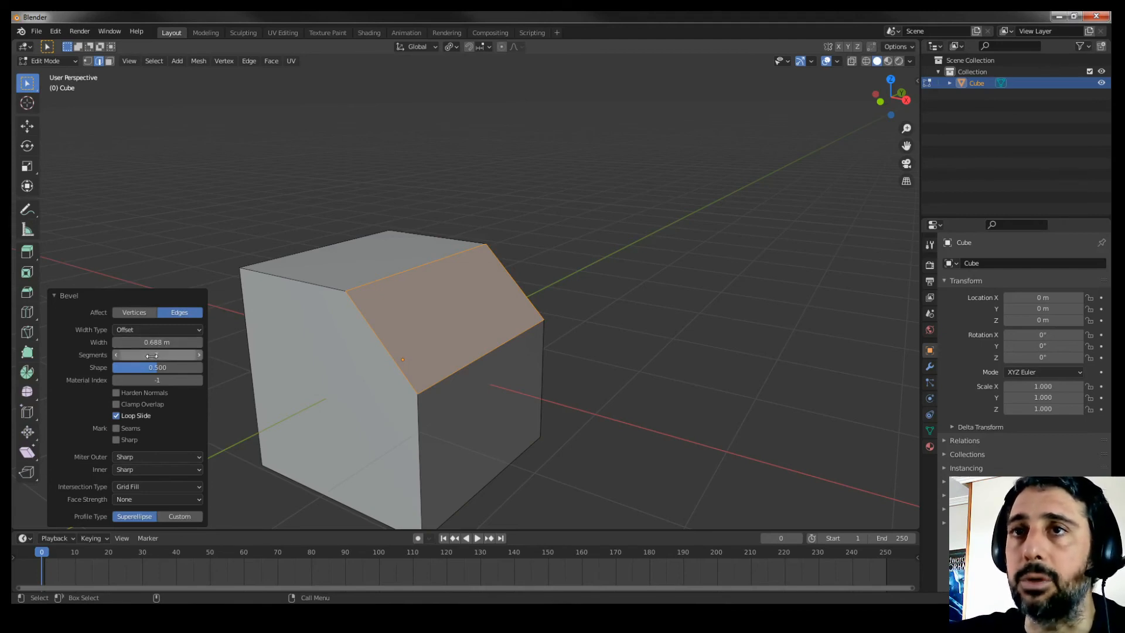
left_click(200, 355)
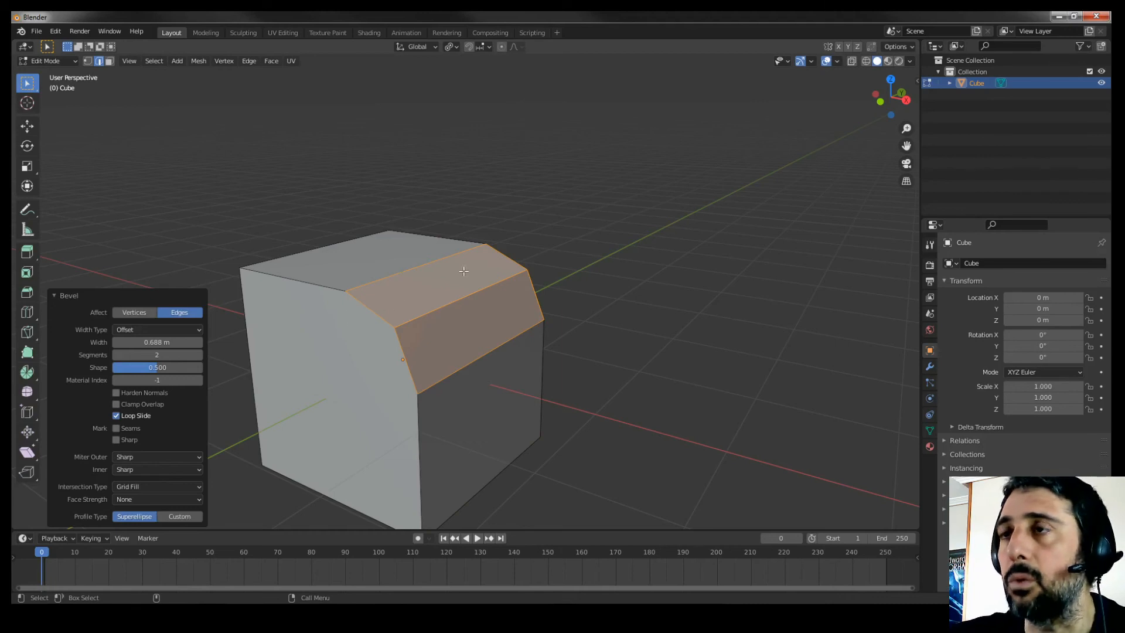
left_click(200, 355)
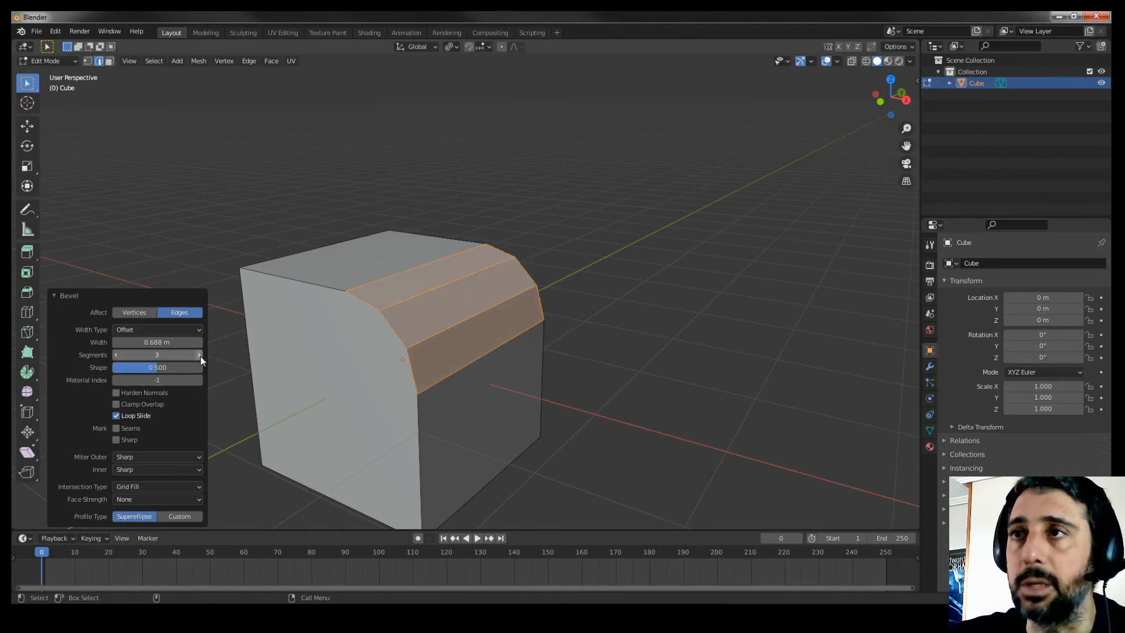
left_click(200, 355)
left_click(200, 355)
middle_click_drag(506, 364, 471, 296)
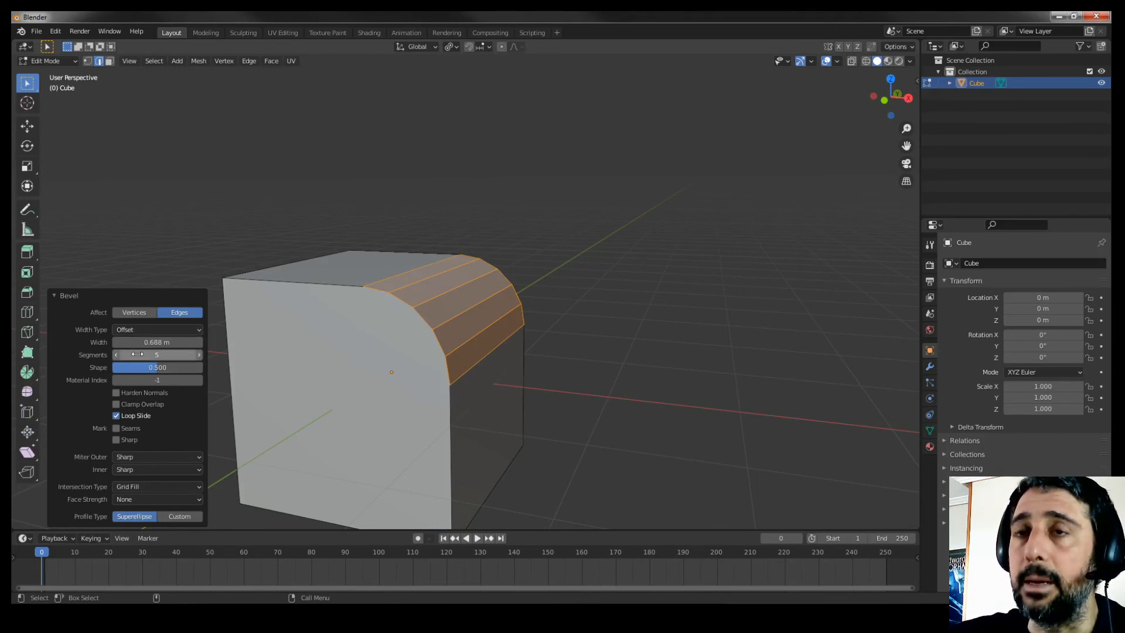
mouse_move(485, 307)
middle_mouse_down()
mouse_move(402, 301)
mouse_move(472, 296)
mouse_move(514, 273)
mouse_move(477, 290)
middle_mouse_up()
key("ctrl+z")
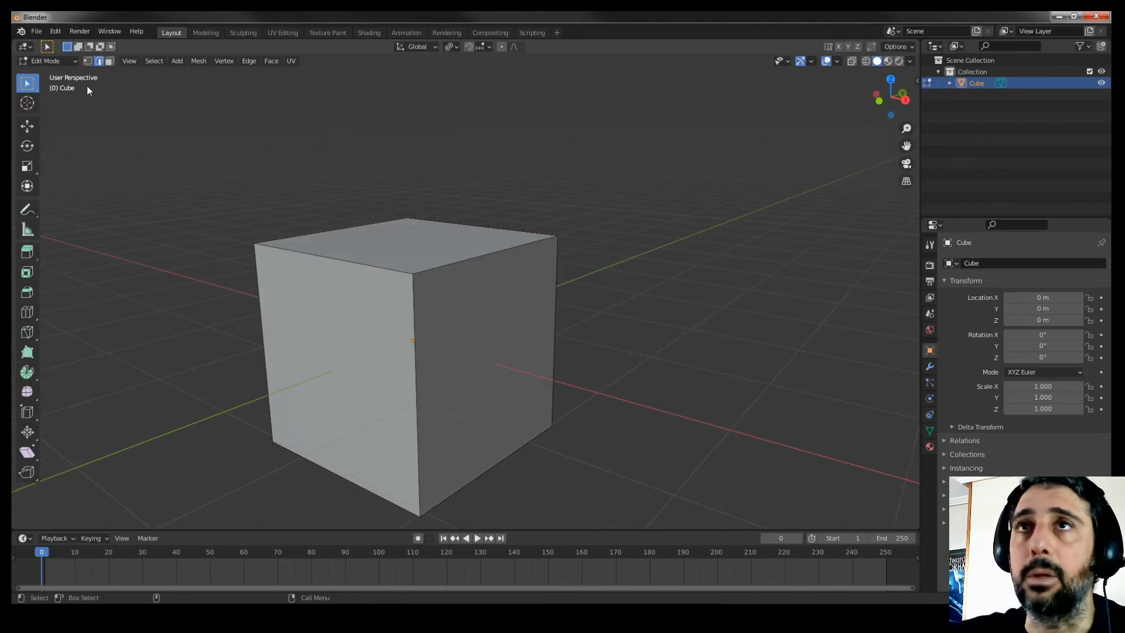
Bevel the cube's top corner vertex at positive X and negative Y with a width of about 1.01 m.
left_click(413, 273)
middle_click_drag(450, 309, 482, 292)
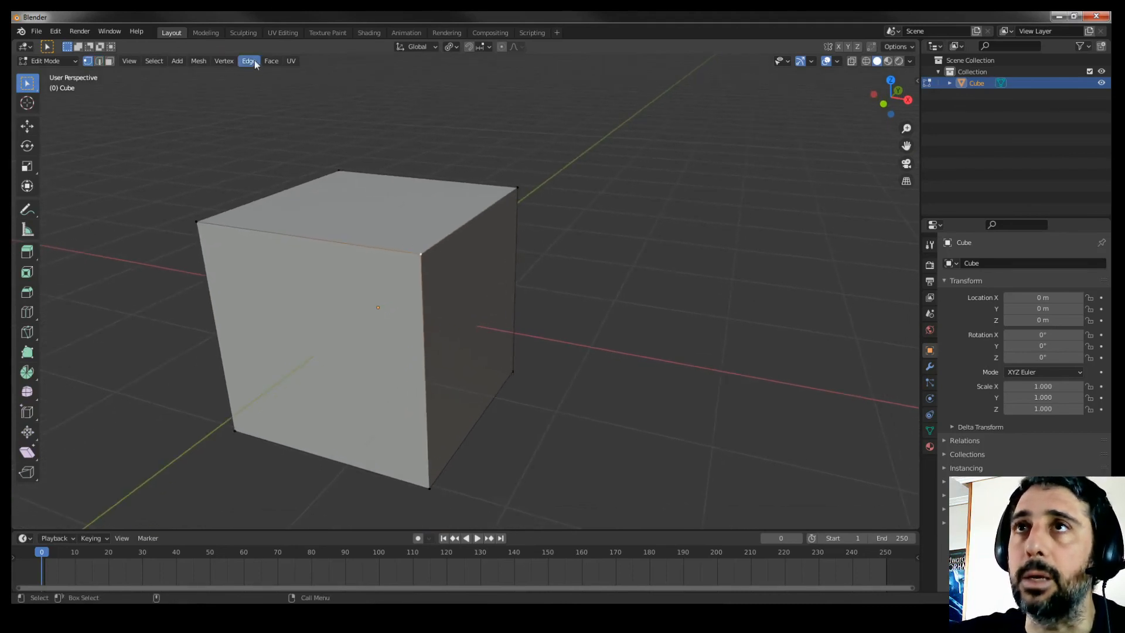
left_click(226, 61)
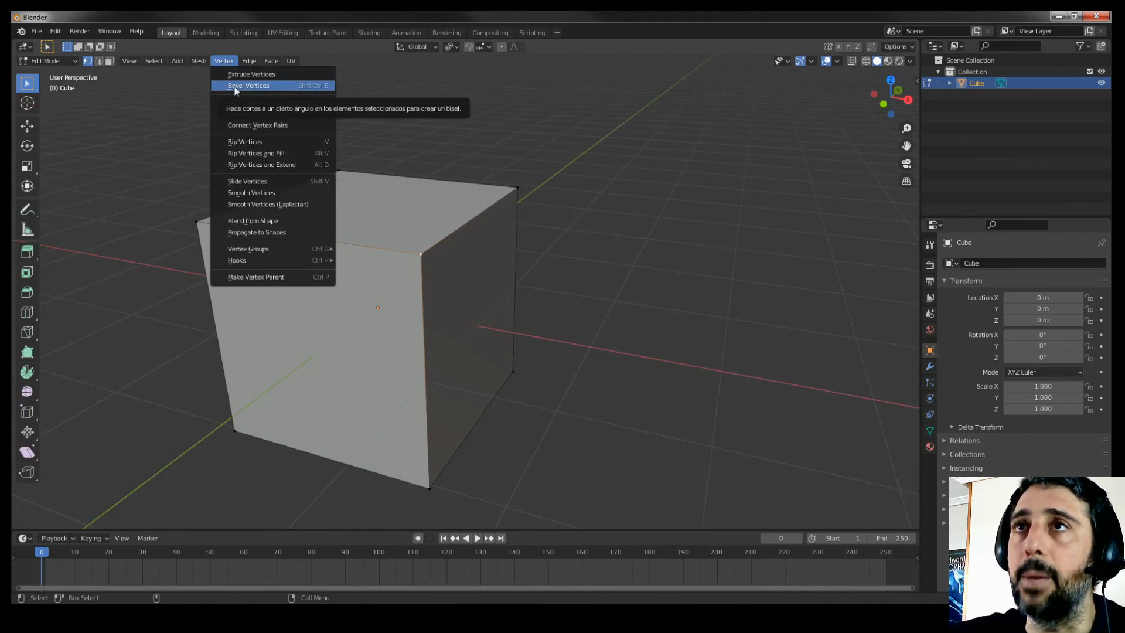
left_click(258, 87)
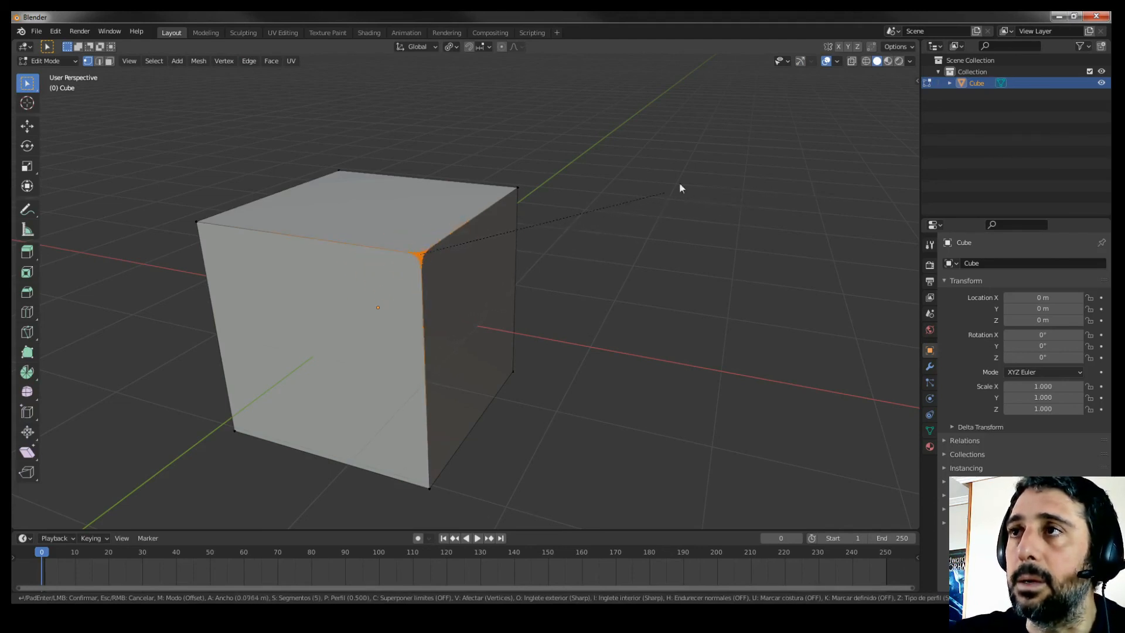
left_click(798, 173)
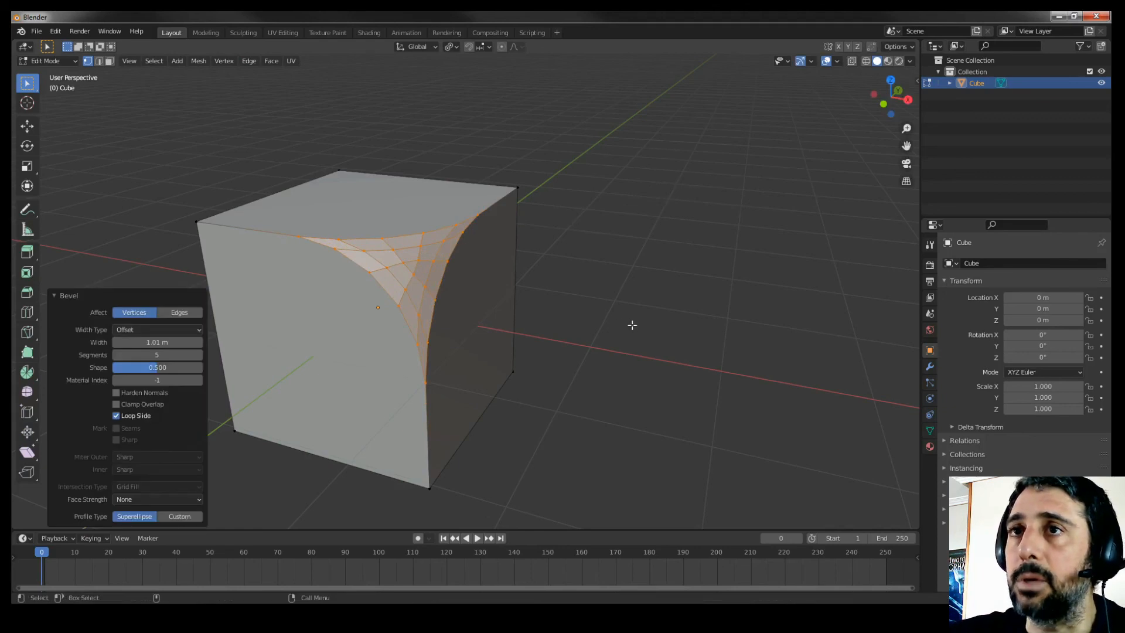
Reduce the corner bevel to 1 segment and view the flat cut from several sides.
left_click(115, 355)
left_click(115, 355)
left_click(116, 355)
left_click(115, 355)
middle_click_drag(553, 364, 574, 344)
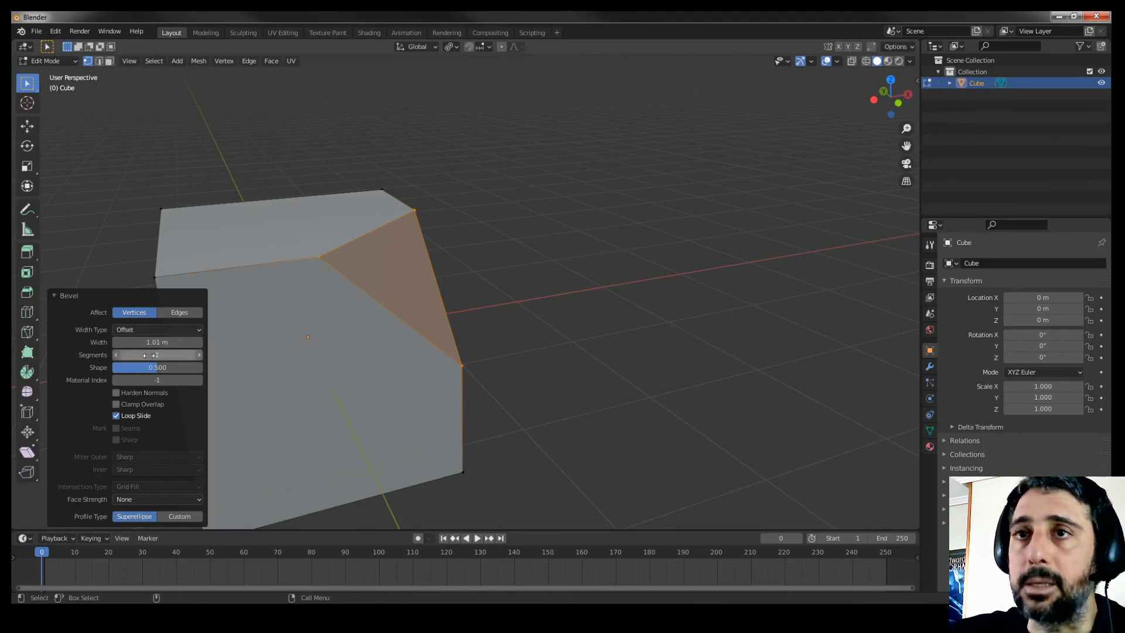
middle_click_drag(455, 262, 453, 202)
middle_click_drag(420, 273, 577, 246)
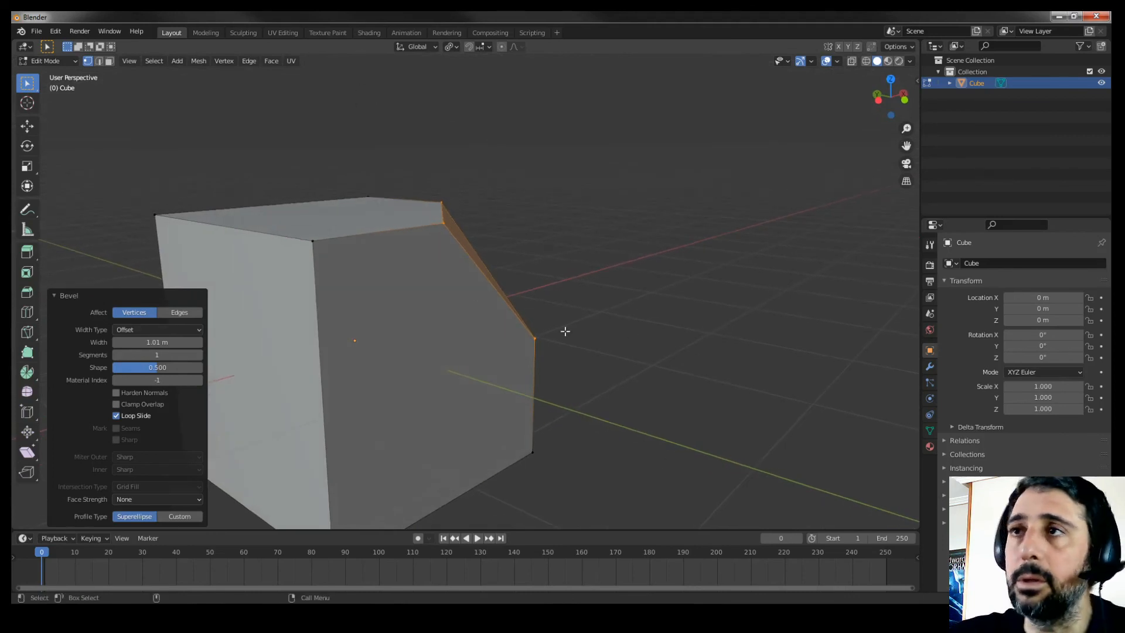
Raise the corner bevel's segments one at a time, to 2 and finally to 3, checking the shape in between.
left_click(198, 355)
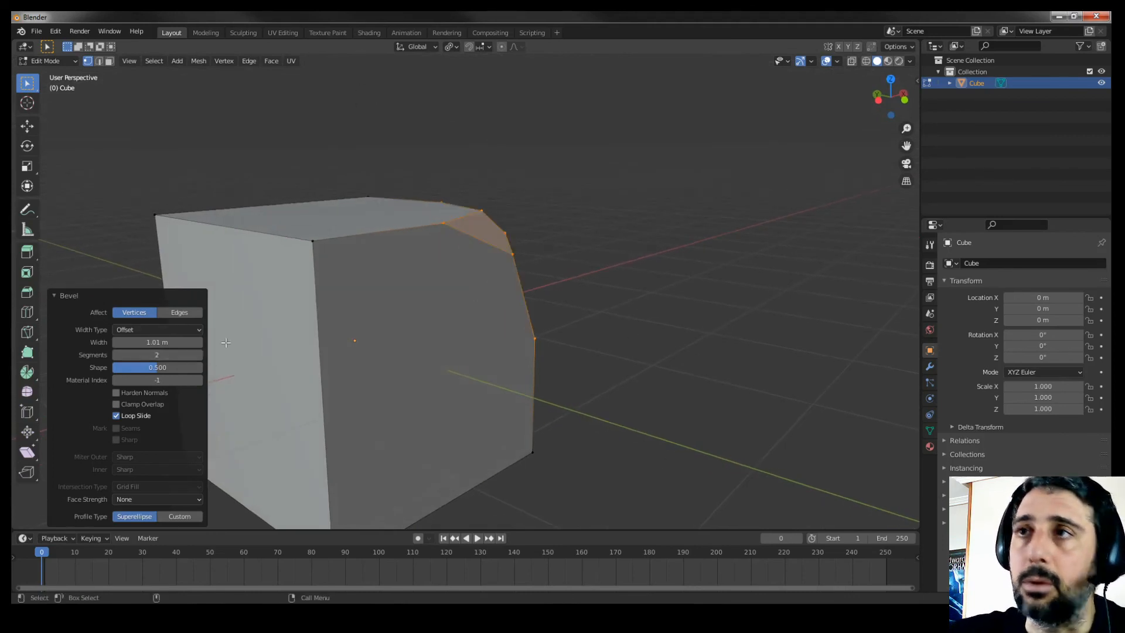
middle_click_drag(562, 255, 487, 193)
middle_click_drag(530, 244, 600, 216)
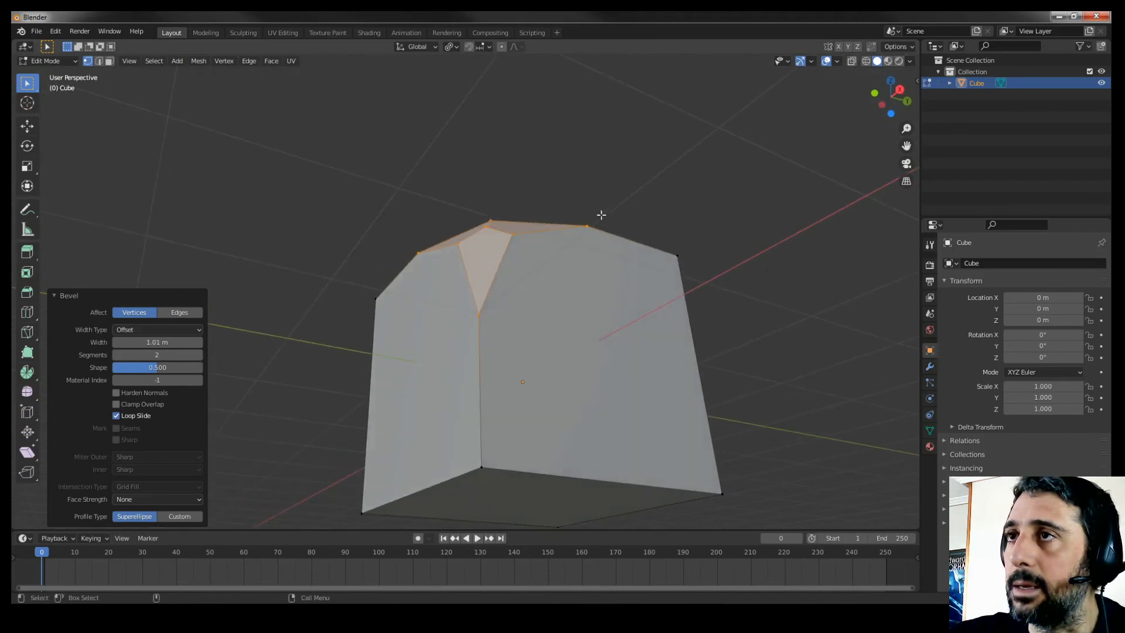
middle_click_drag(484, 225, 548, 309)
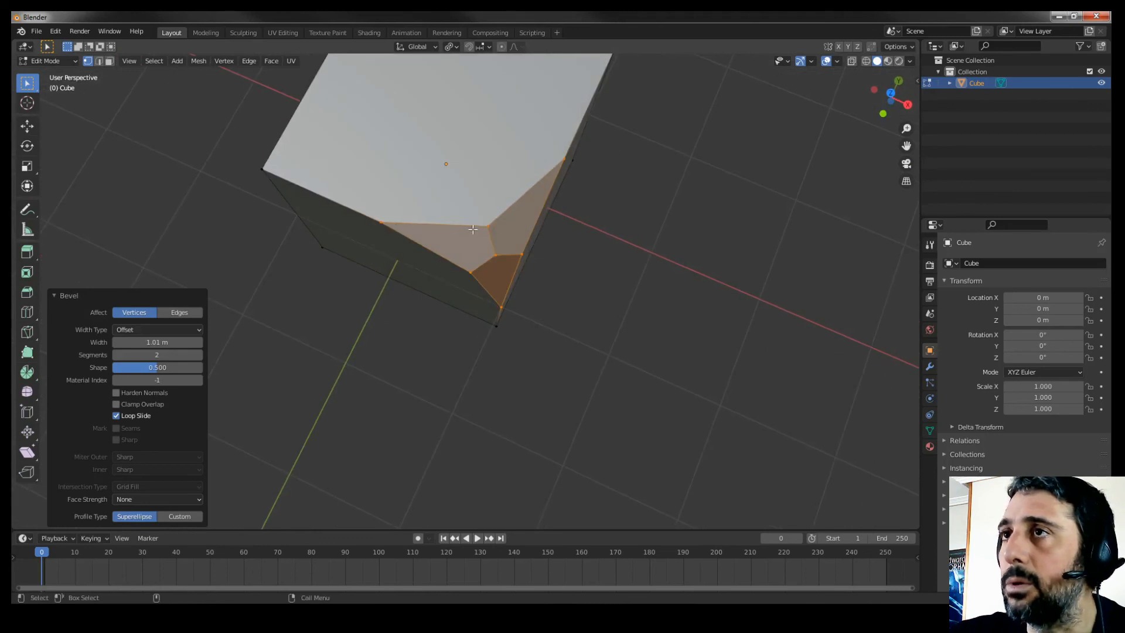
middle_click_drag(558, 162, 384, 220)
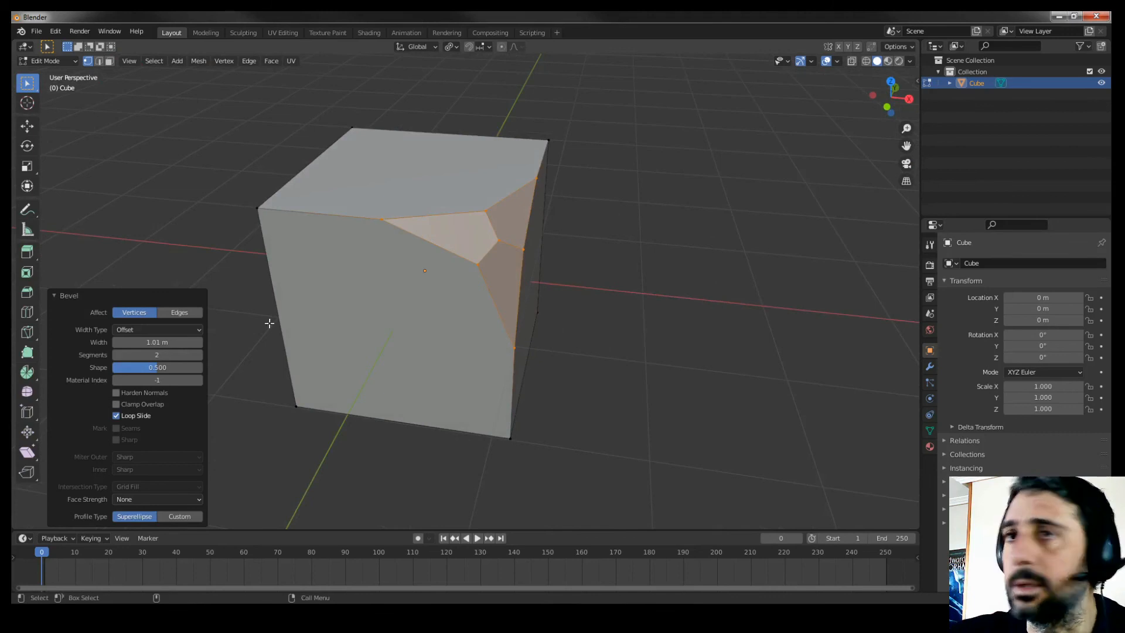
left_click(199, 354)
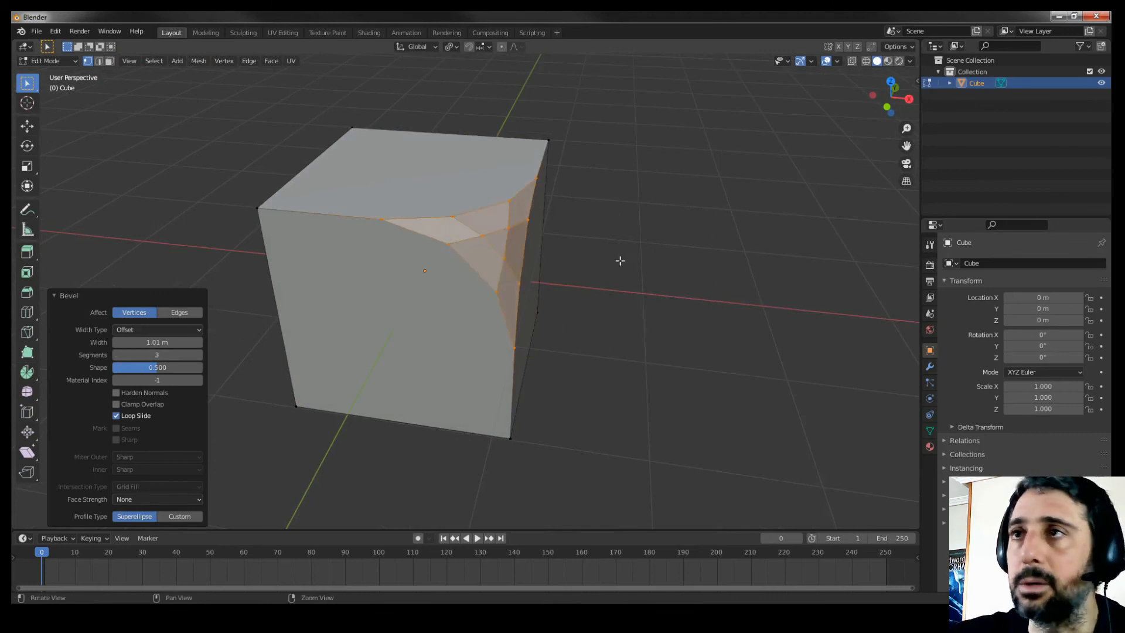
Examine the shape of the three-segment corner bevel from above, from the front and from the sides.
middle_click_drag(620, 260, 427, 204)
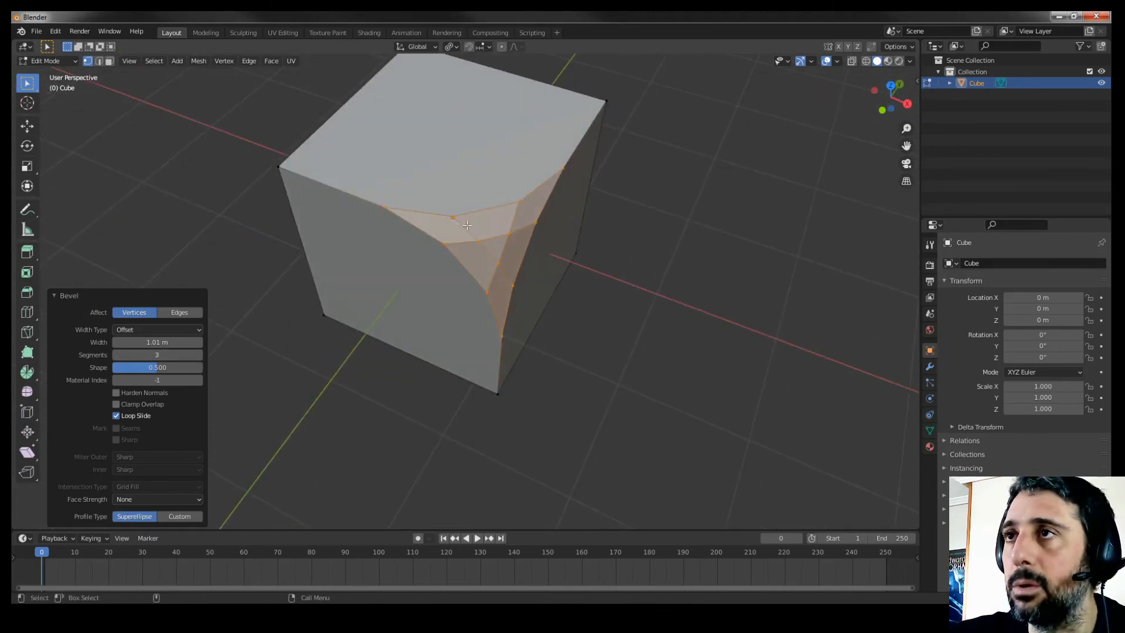
middle_click_drag(609, 259, 393, 213)
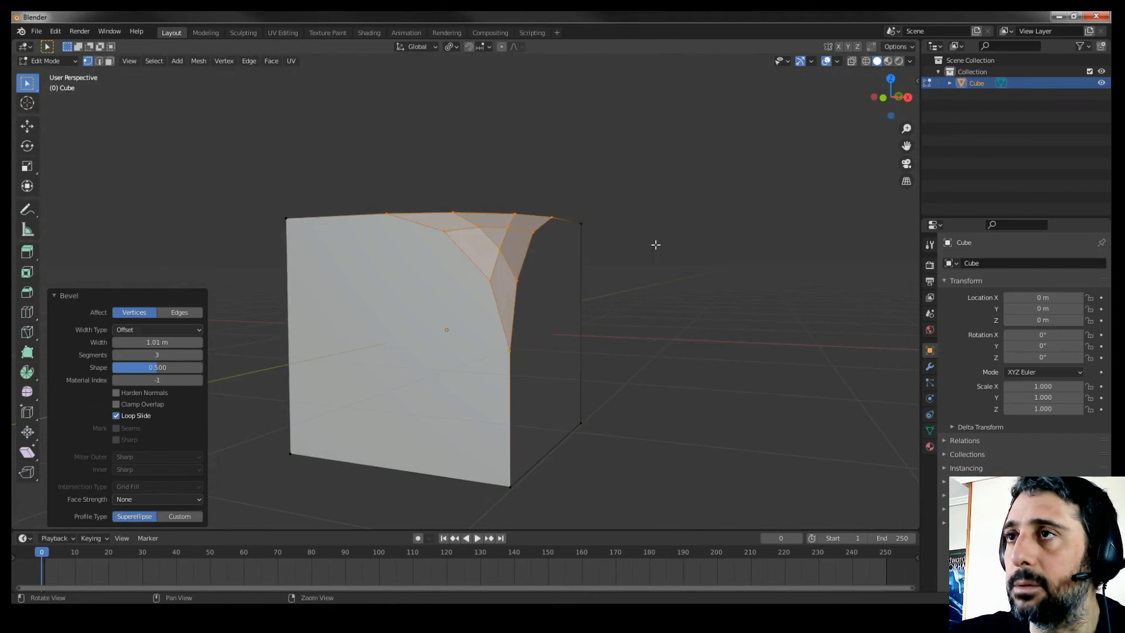
middle_click_drag(652, 244, 497, 288)
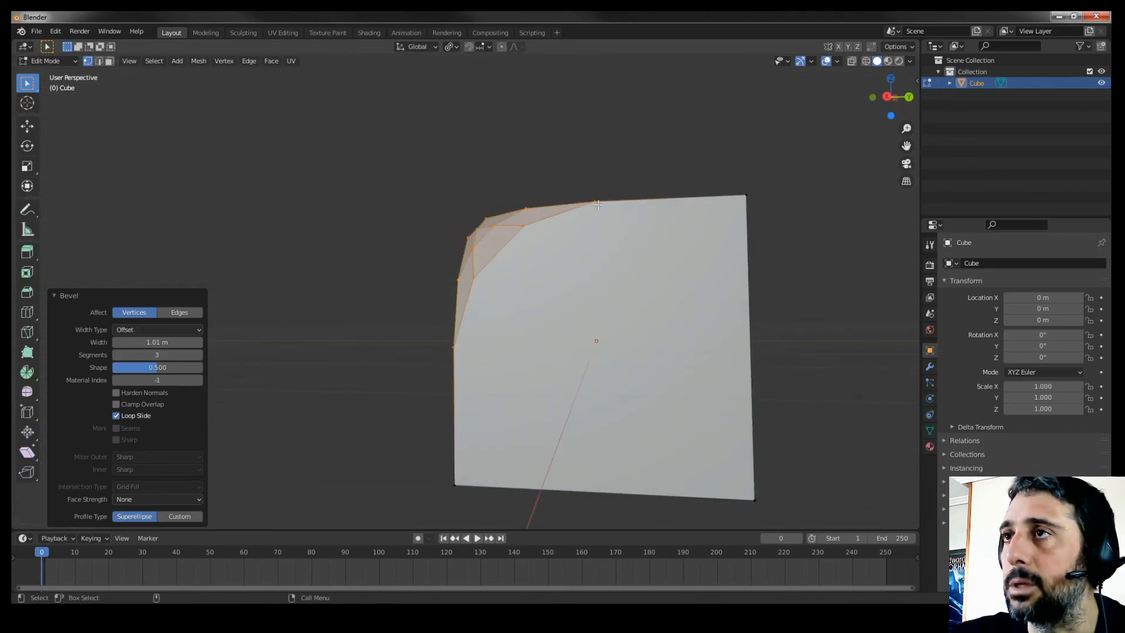
right_click_drag(598, 205, 484, 163, "alt")
left_click_drag(484, 163, 524, 225, "alt")
right_click_drag(525, 225, 587, 253, "alt")
left_click_drag(587, 254, 519, 265, "alt")
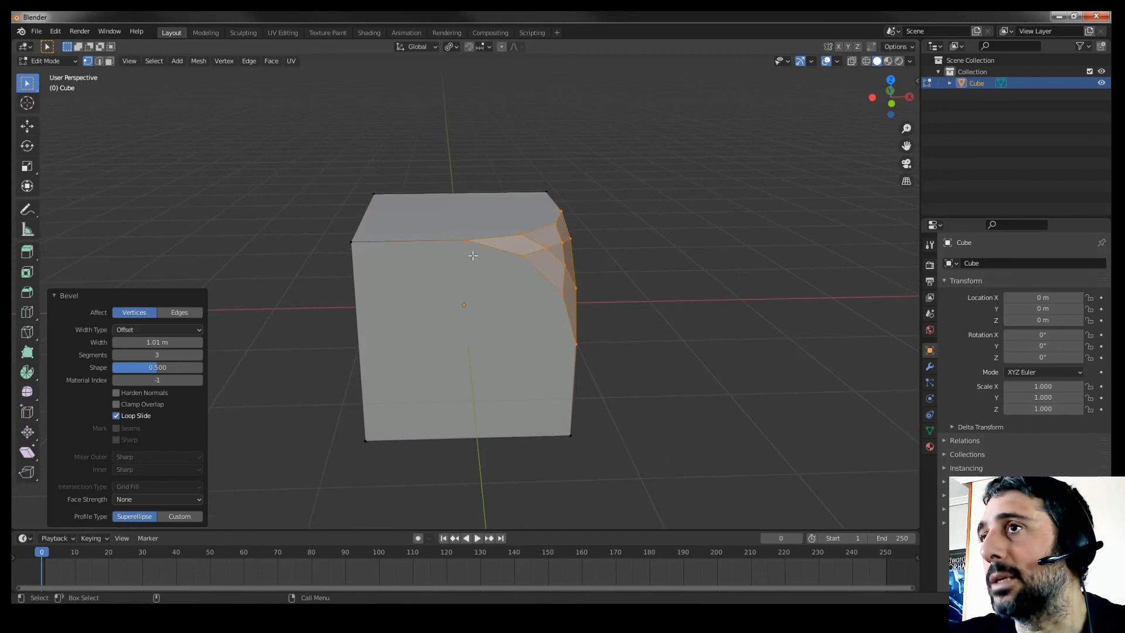
middle_click_drag(466, 286, 278, 279)
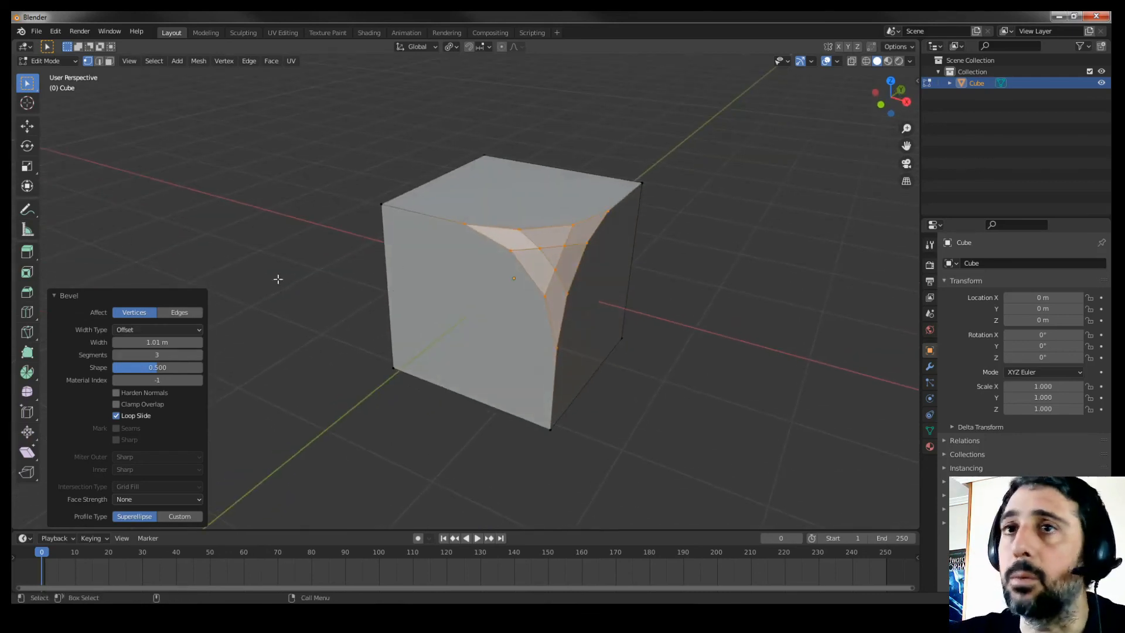
Select the cube's top corner vertex at negative X and negative Y.
left_click(386, 206)
scroll(532, 203, "down", 2)
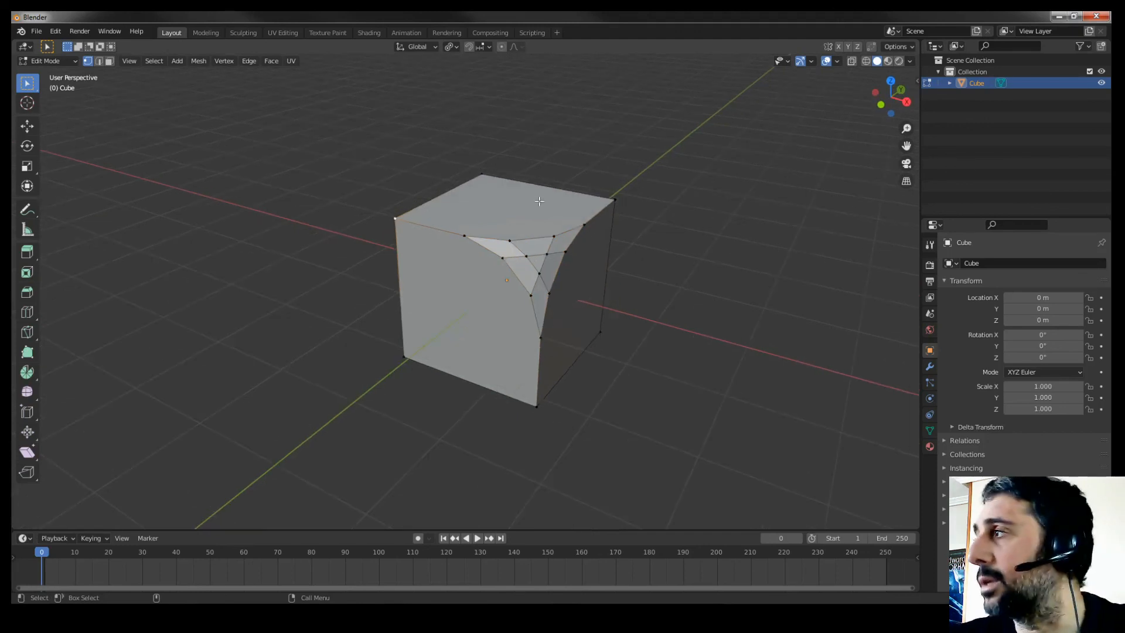